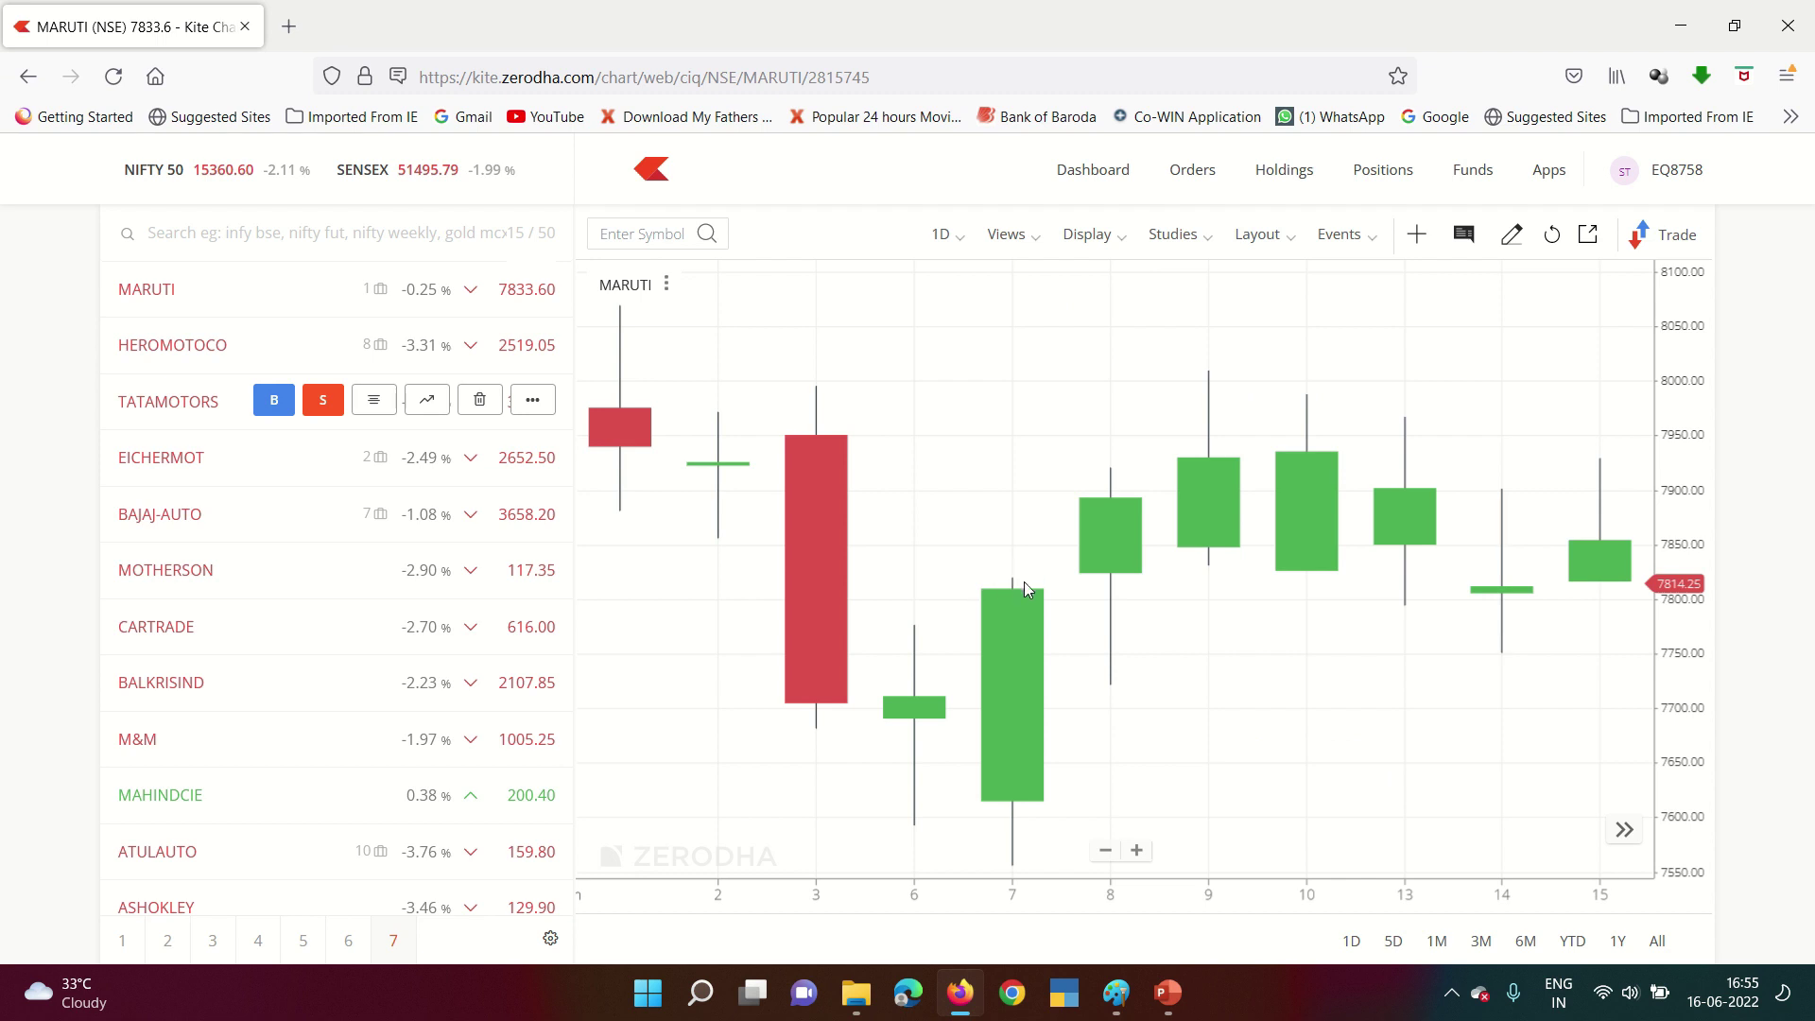
# In Paint, label the green candle's high H 7820 and start its low label with L, consulting the MARUTI chart for the price.
pyautogui.hotkey('alt', 'Tab')
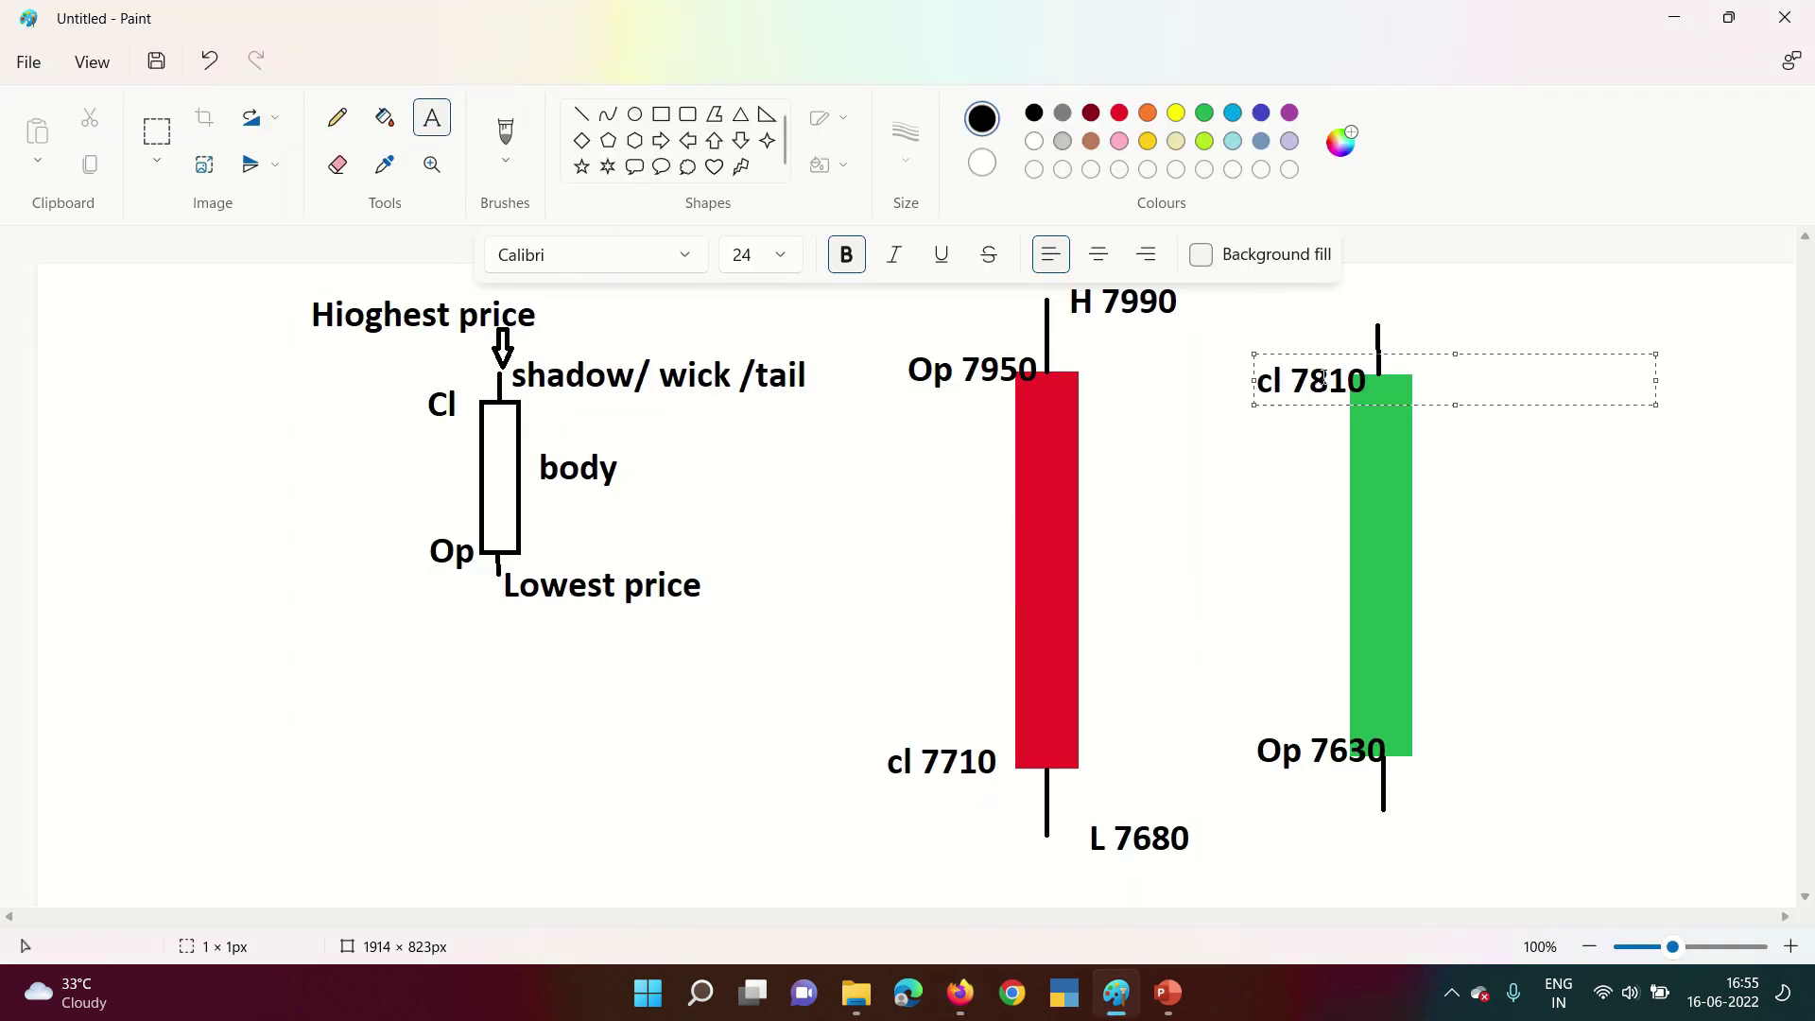
pyautogui.write('H 7820')
pyautogui.click(1430, 820)
pyautogui.click(1430, 819)
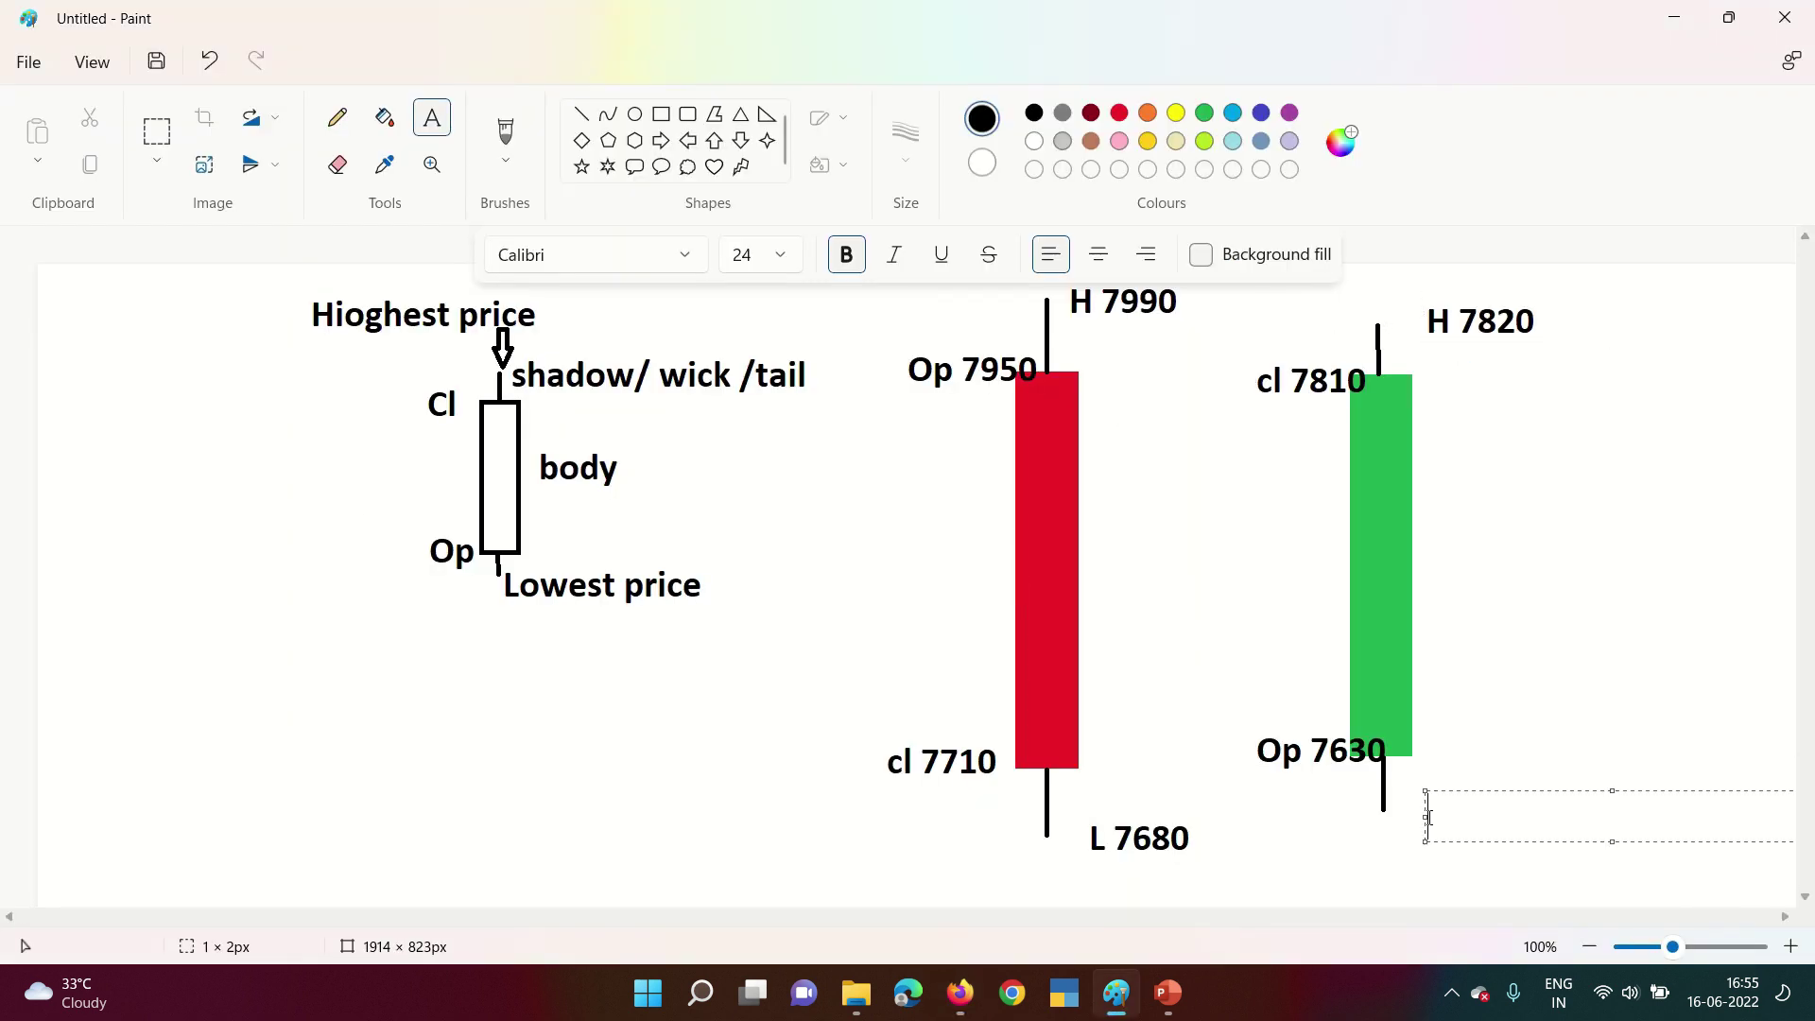
pyautogui.write('L')
pyautogui.hotkey('alt', 'Tab')
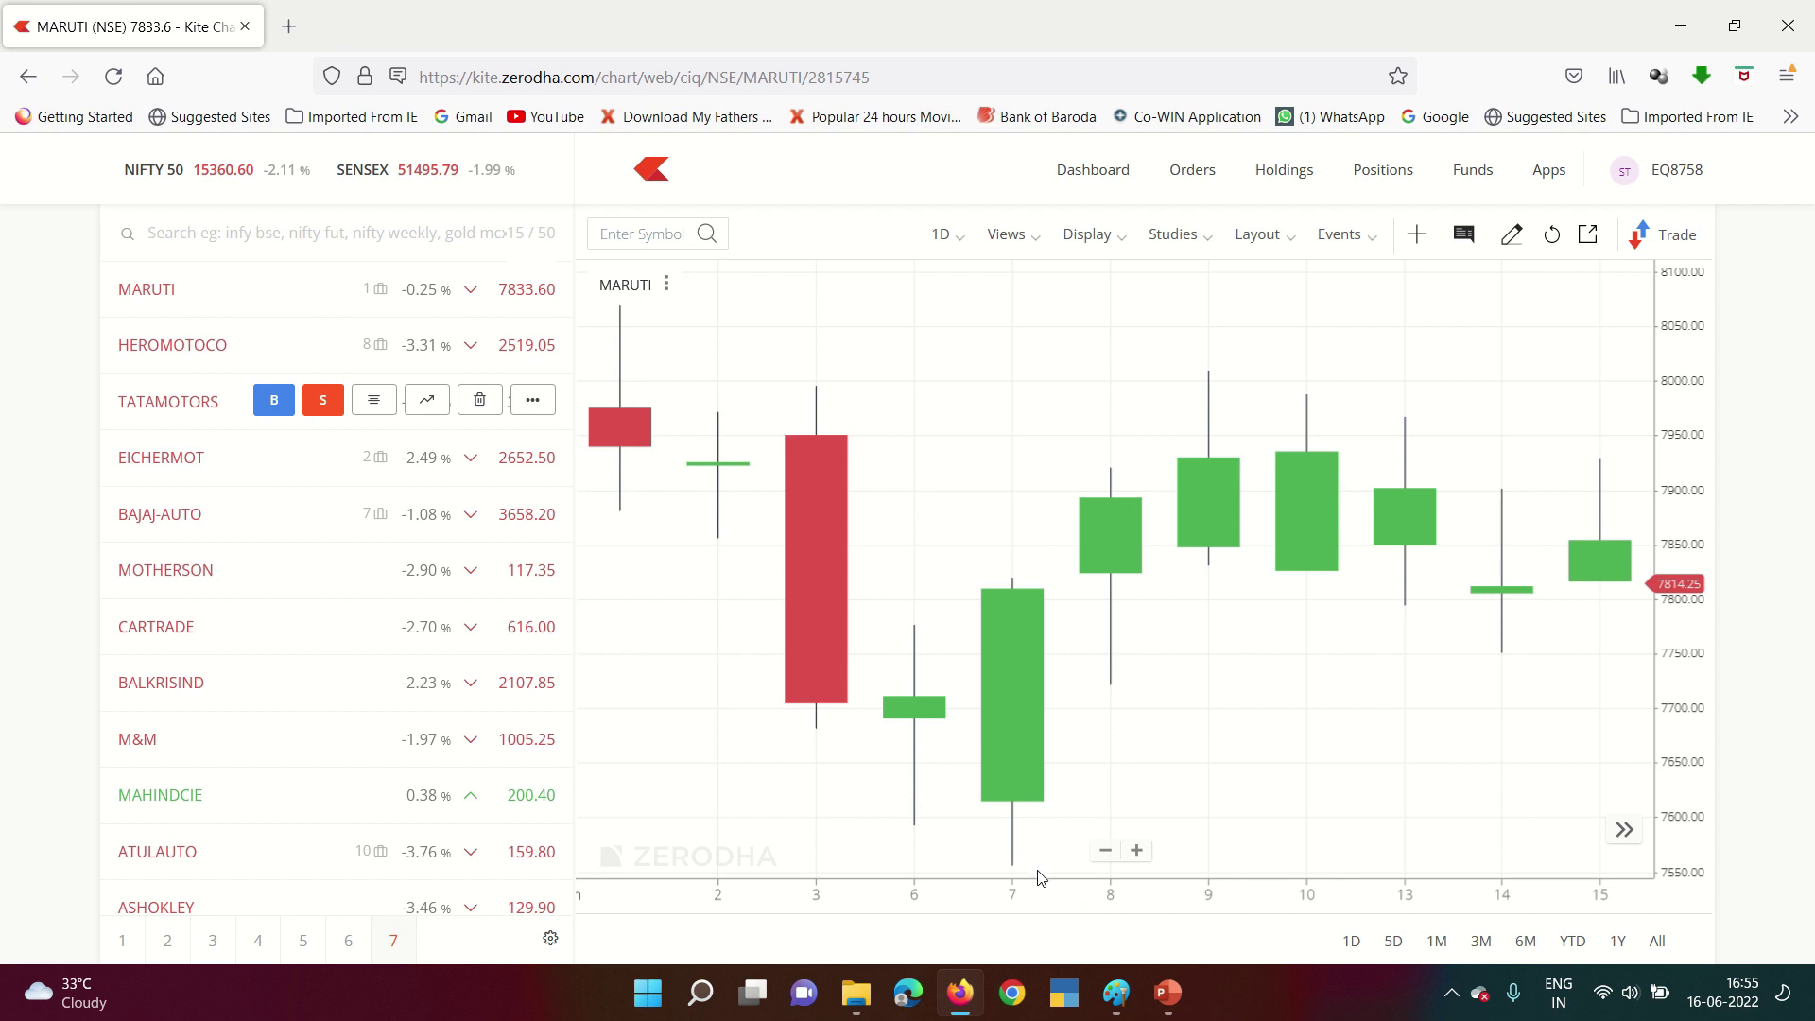
pyautogui.hotkey('alt', 'Tab')
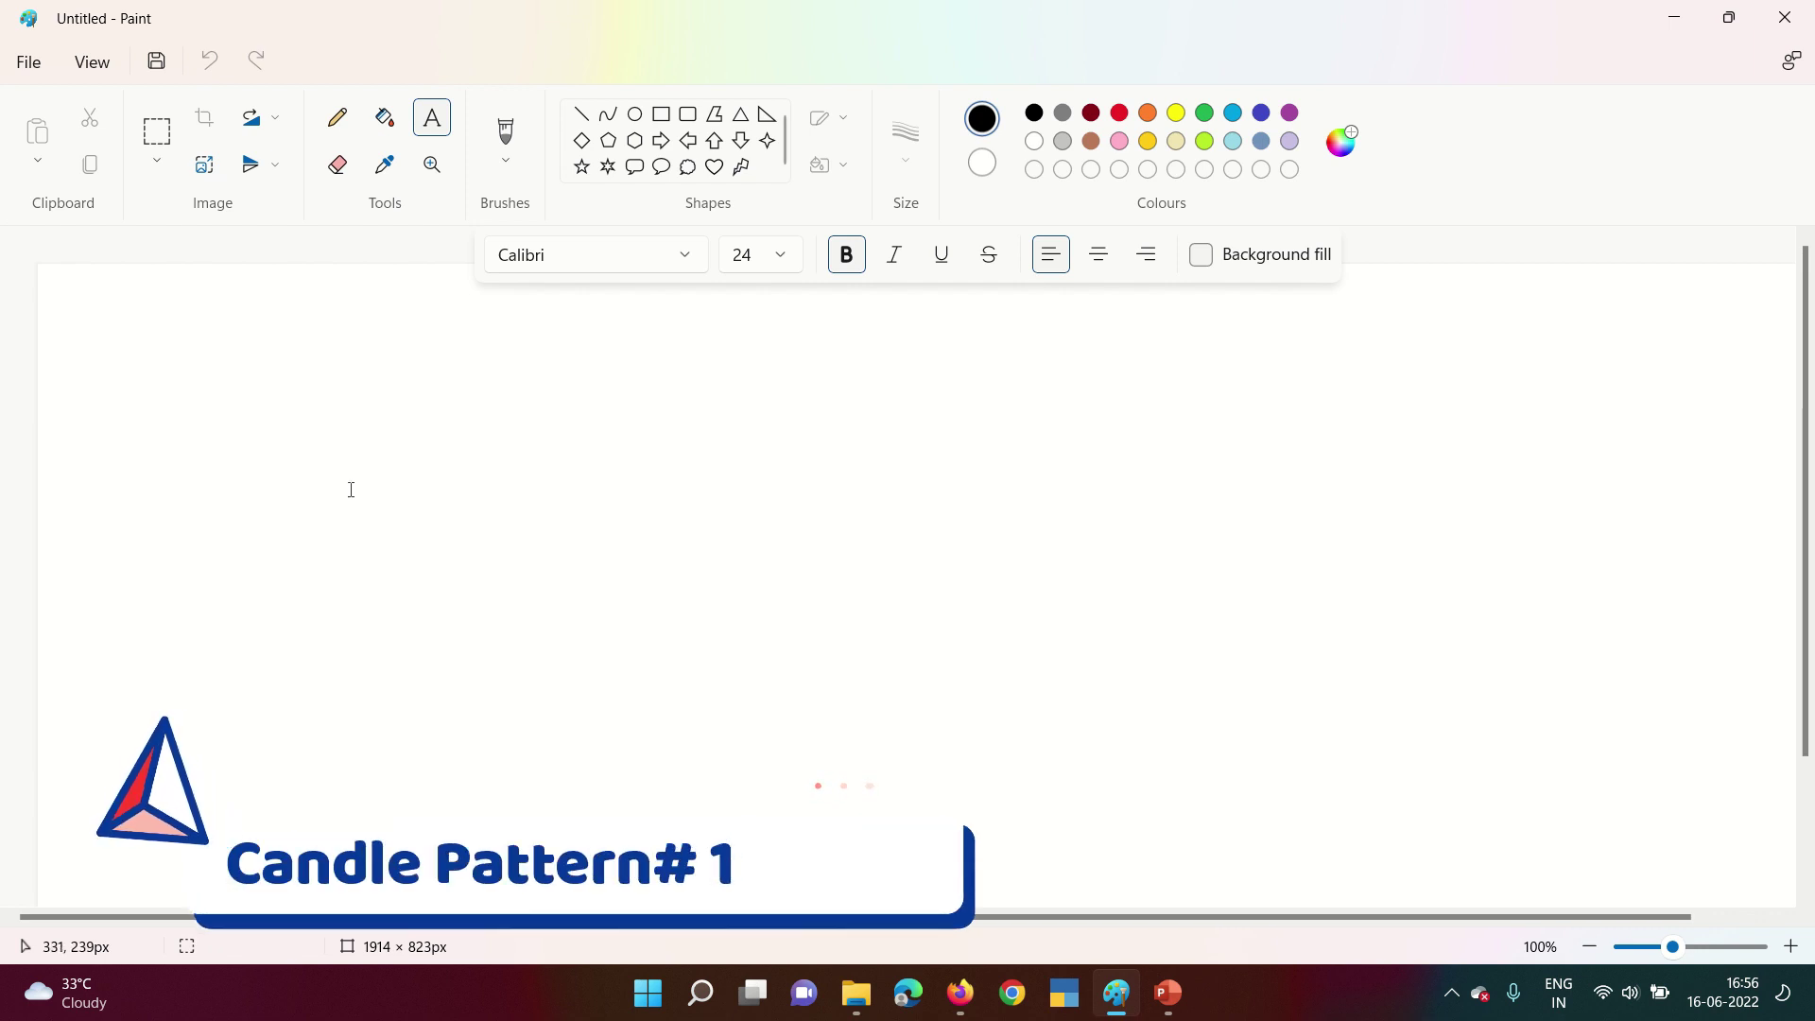
# Draw a flat green rectangle about 96 × 13 px on the blank canvas and fill it green as a doji candle body.
pyautogui.click(664, 125)
pyautogui.moveTo(286, 453); pyautogui.dragTo(368, 465)
pyautogui.hotkey('ctrl', 'z')
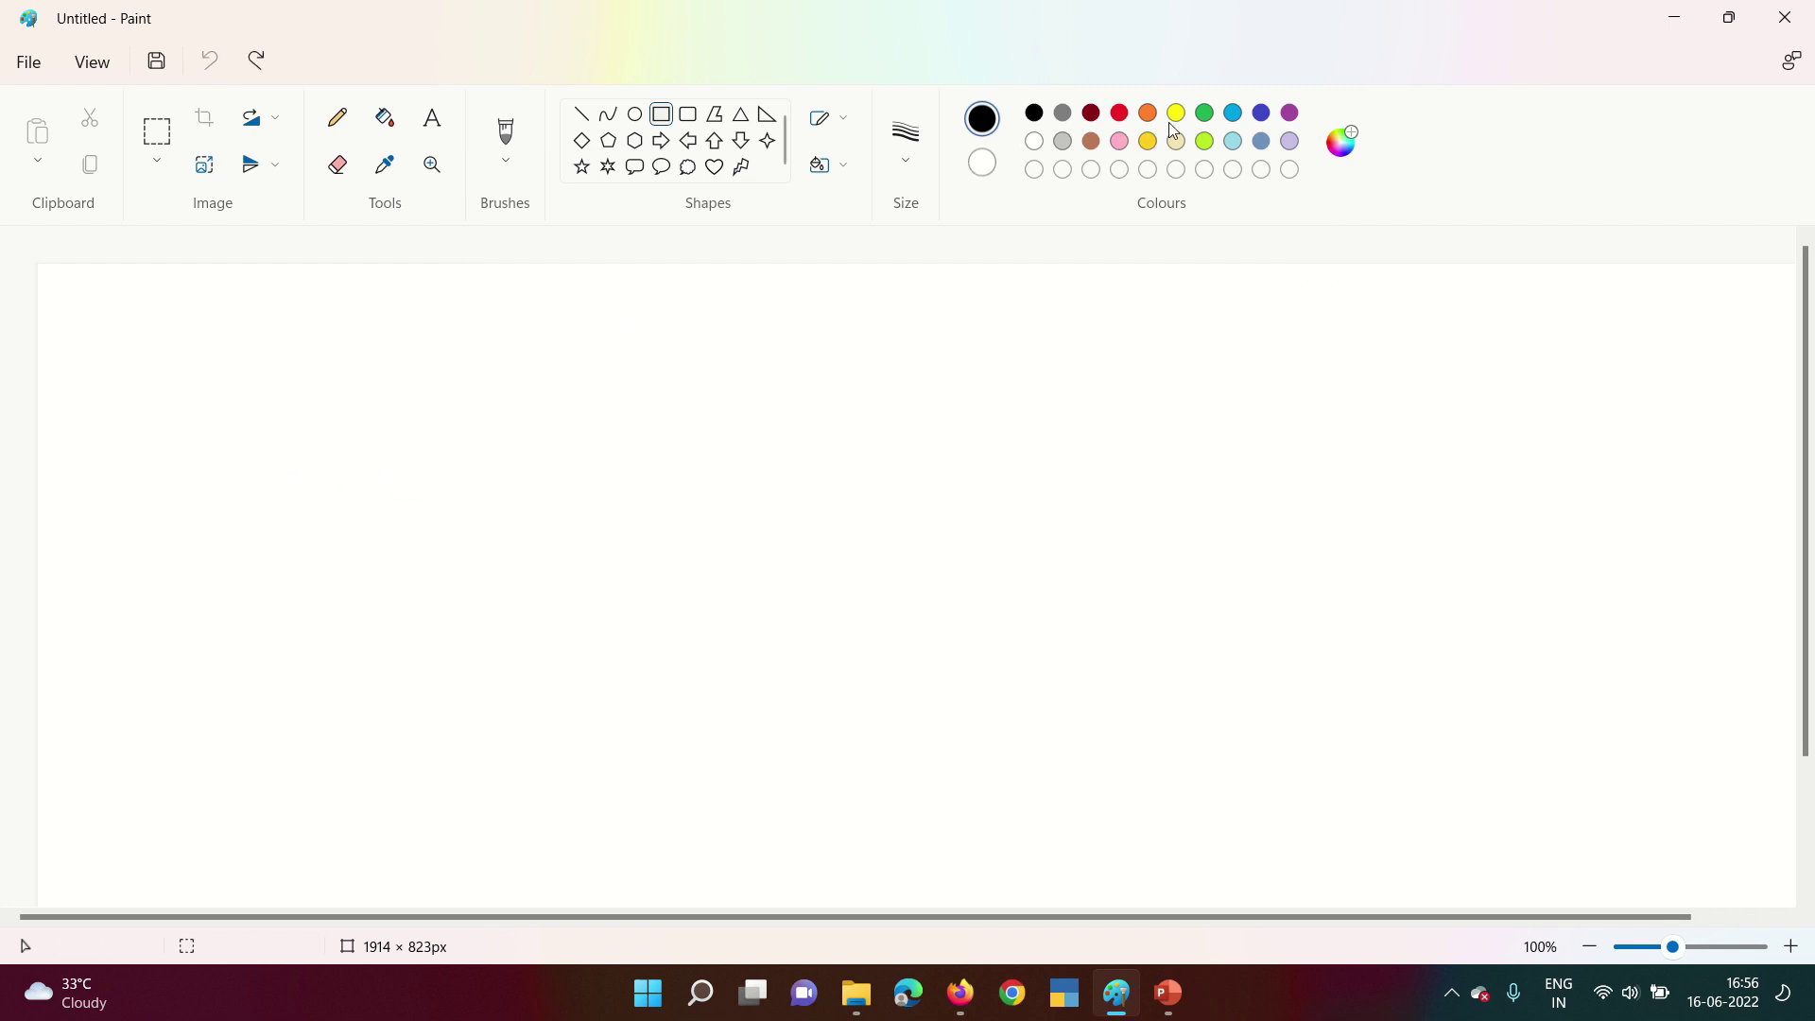
pyautogui.click(1204, 112)
pyautogui.moveTo(281, 460); pyautogui.dragTo(367, 473)
pyautogui.click(385, 118)
pyautogui.click(350, 467)
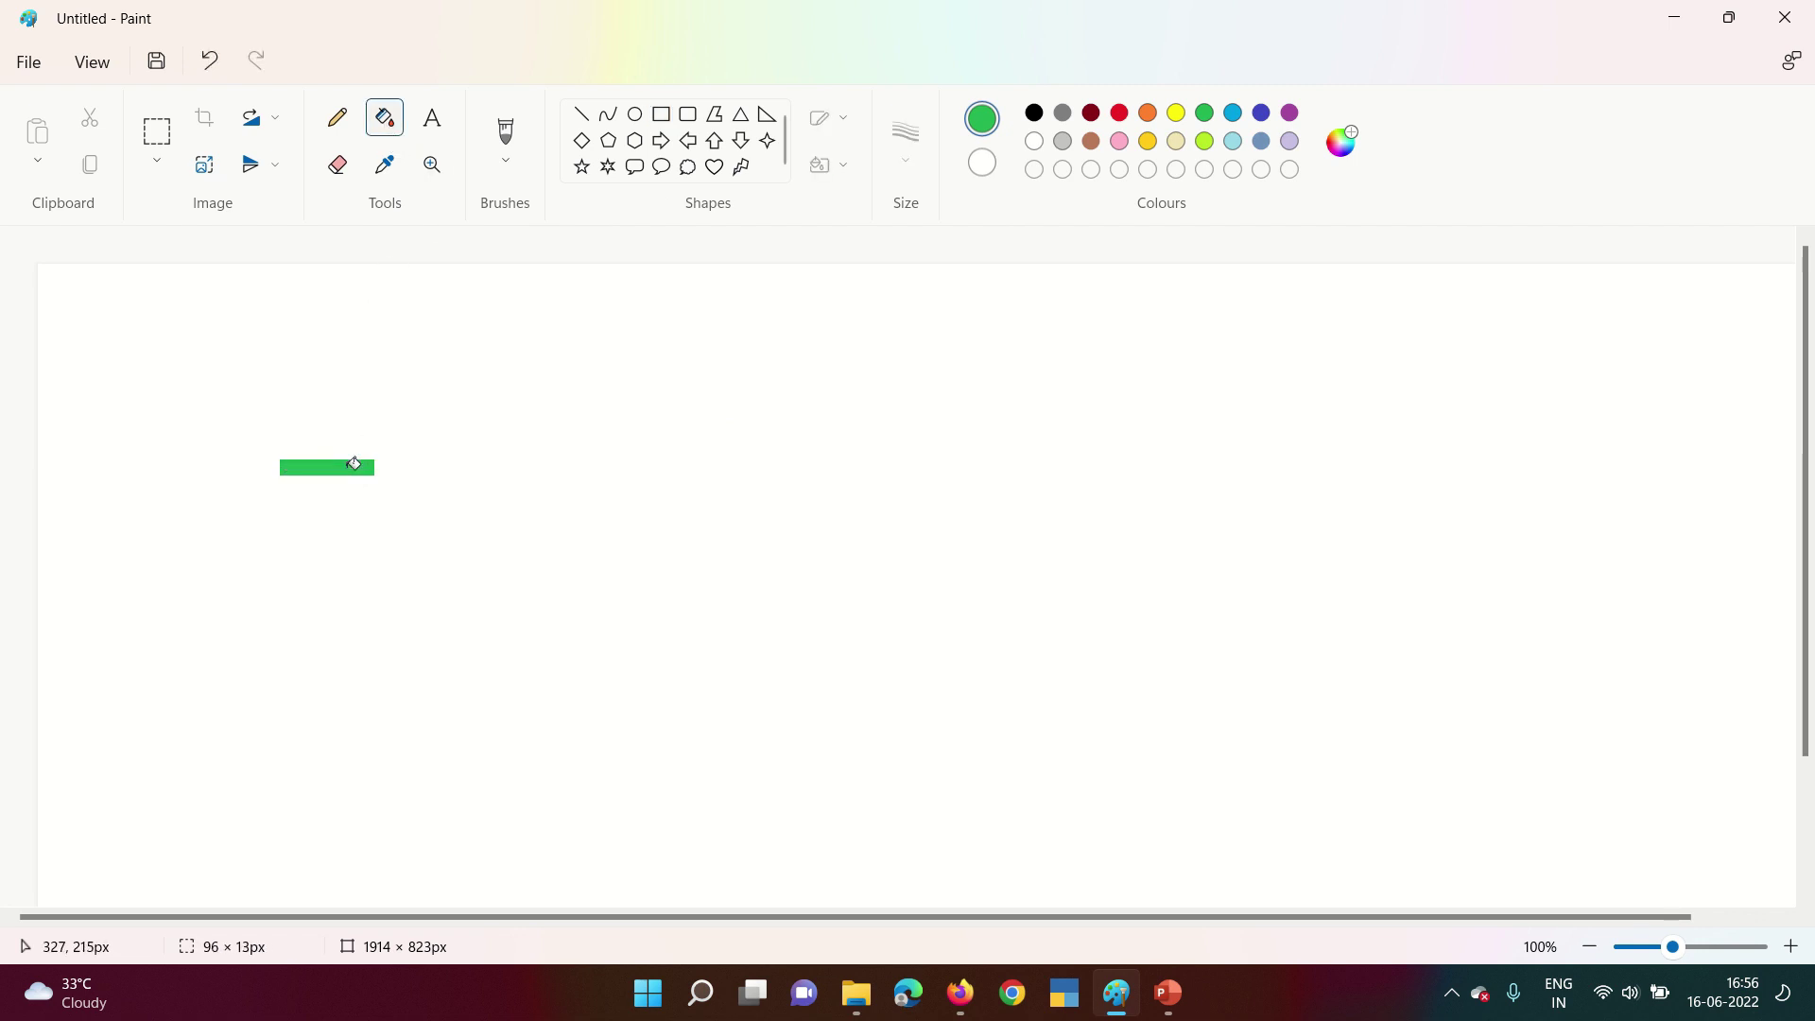
# Draw a long black vertical wick through the middle of the green doji body, extending above and below it.
pyautogui.click(1036, 113)
pyautogui.click(337, 117)
pyautogui.moveTo(327, 336); pyautogui.dragTo(327, 621)
# Add the texts "Doji" and "indecisiveness" side by side to the right of the doji candle.
pyautogui.click(432, 117)
pyautogui.click(402, 471)
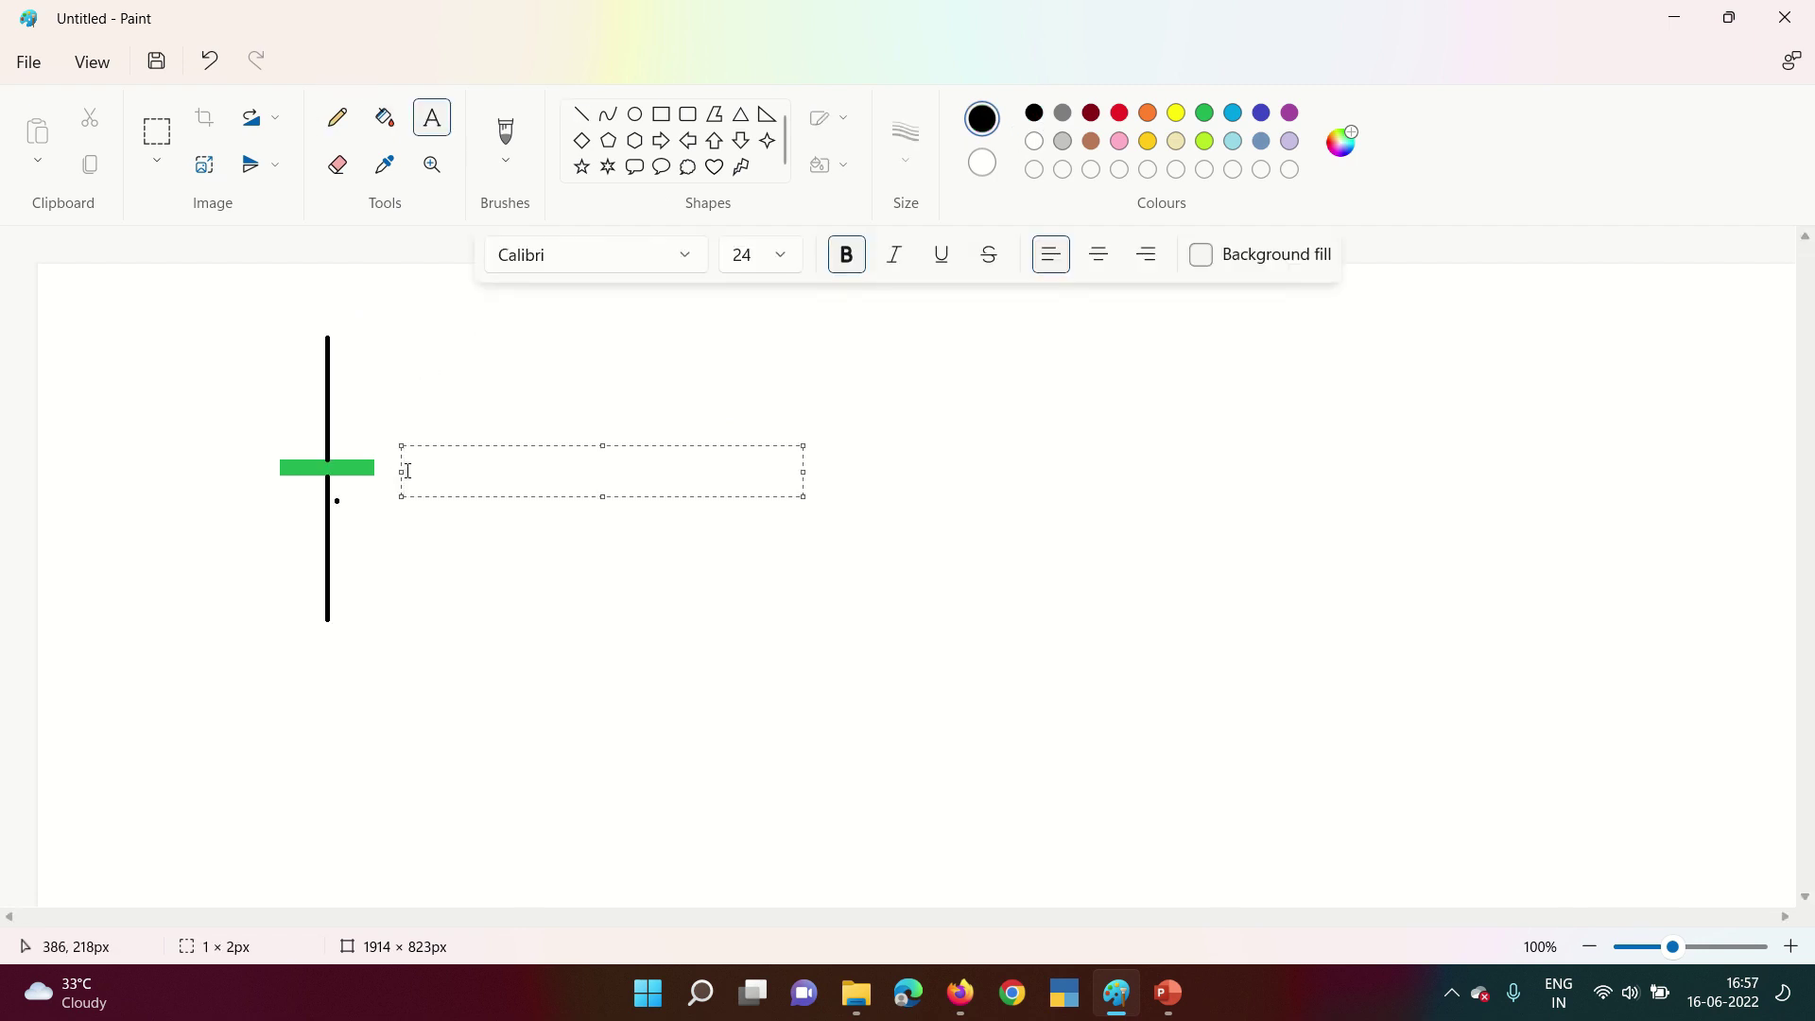
pyautogui.write('Doji')
pyautogui.click(707, 751)
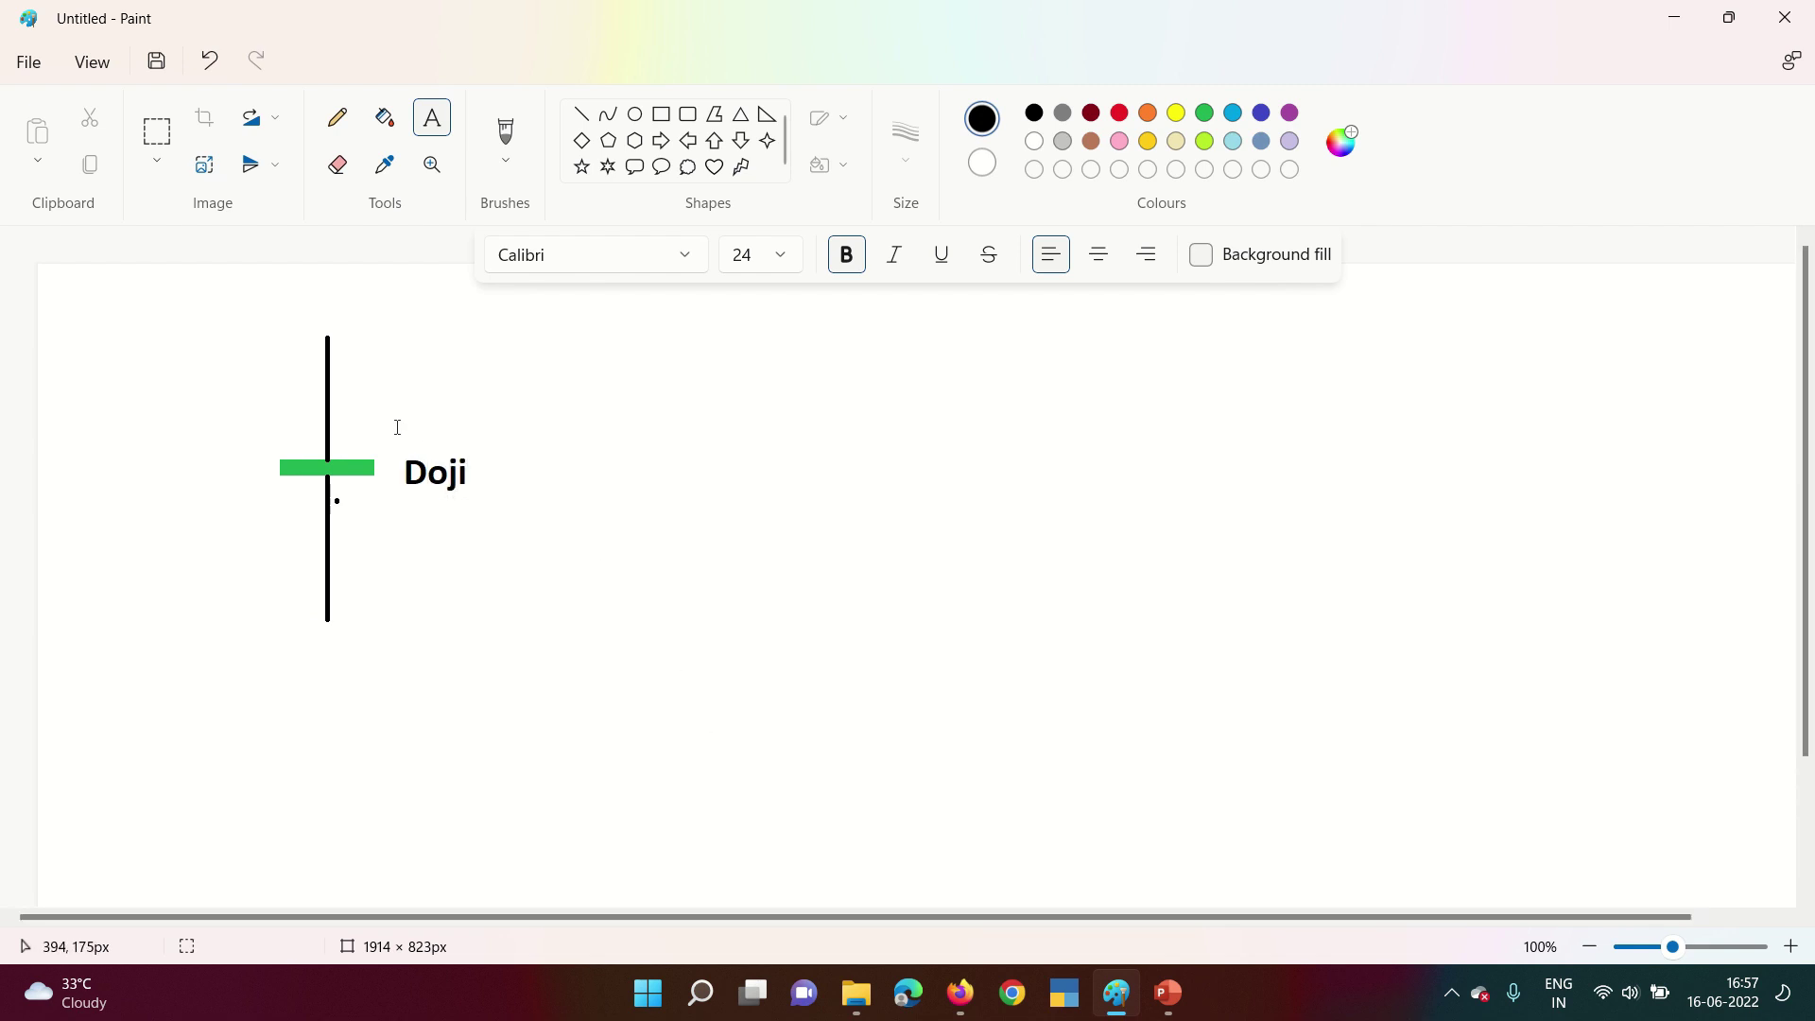
pyautogui.click(512, 478)
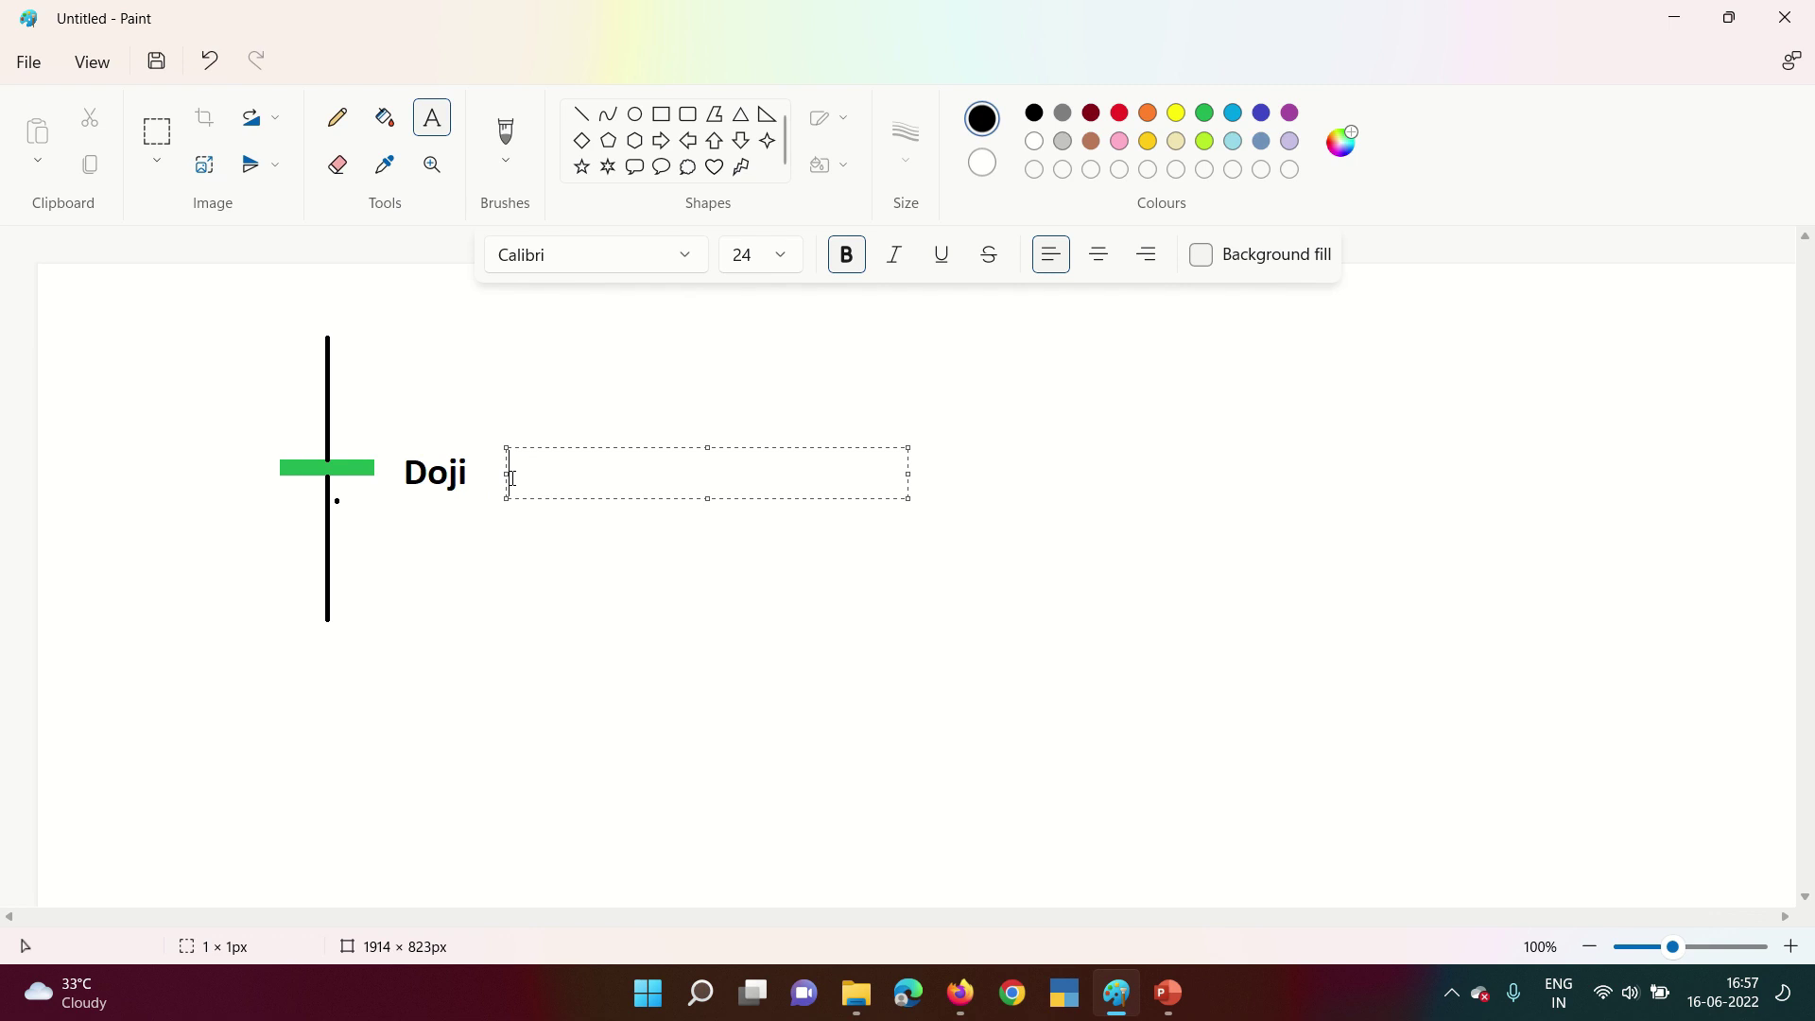
pyautogui.write('indecisiveness')
pyautogui.click(276, 478)
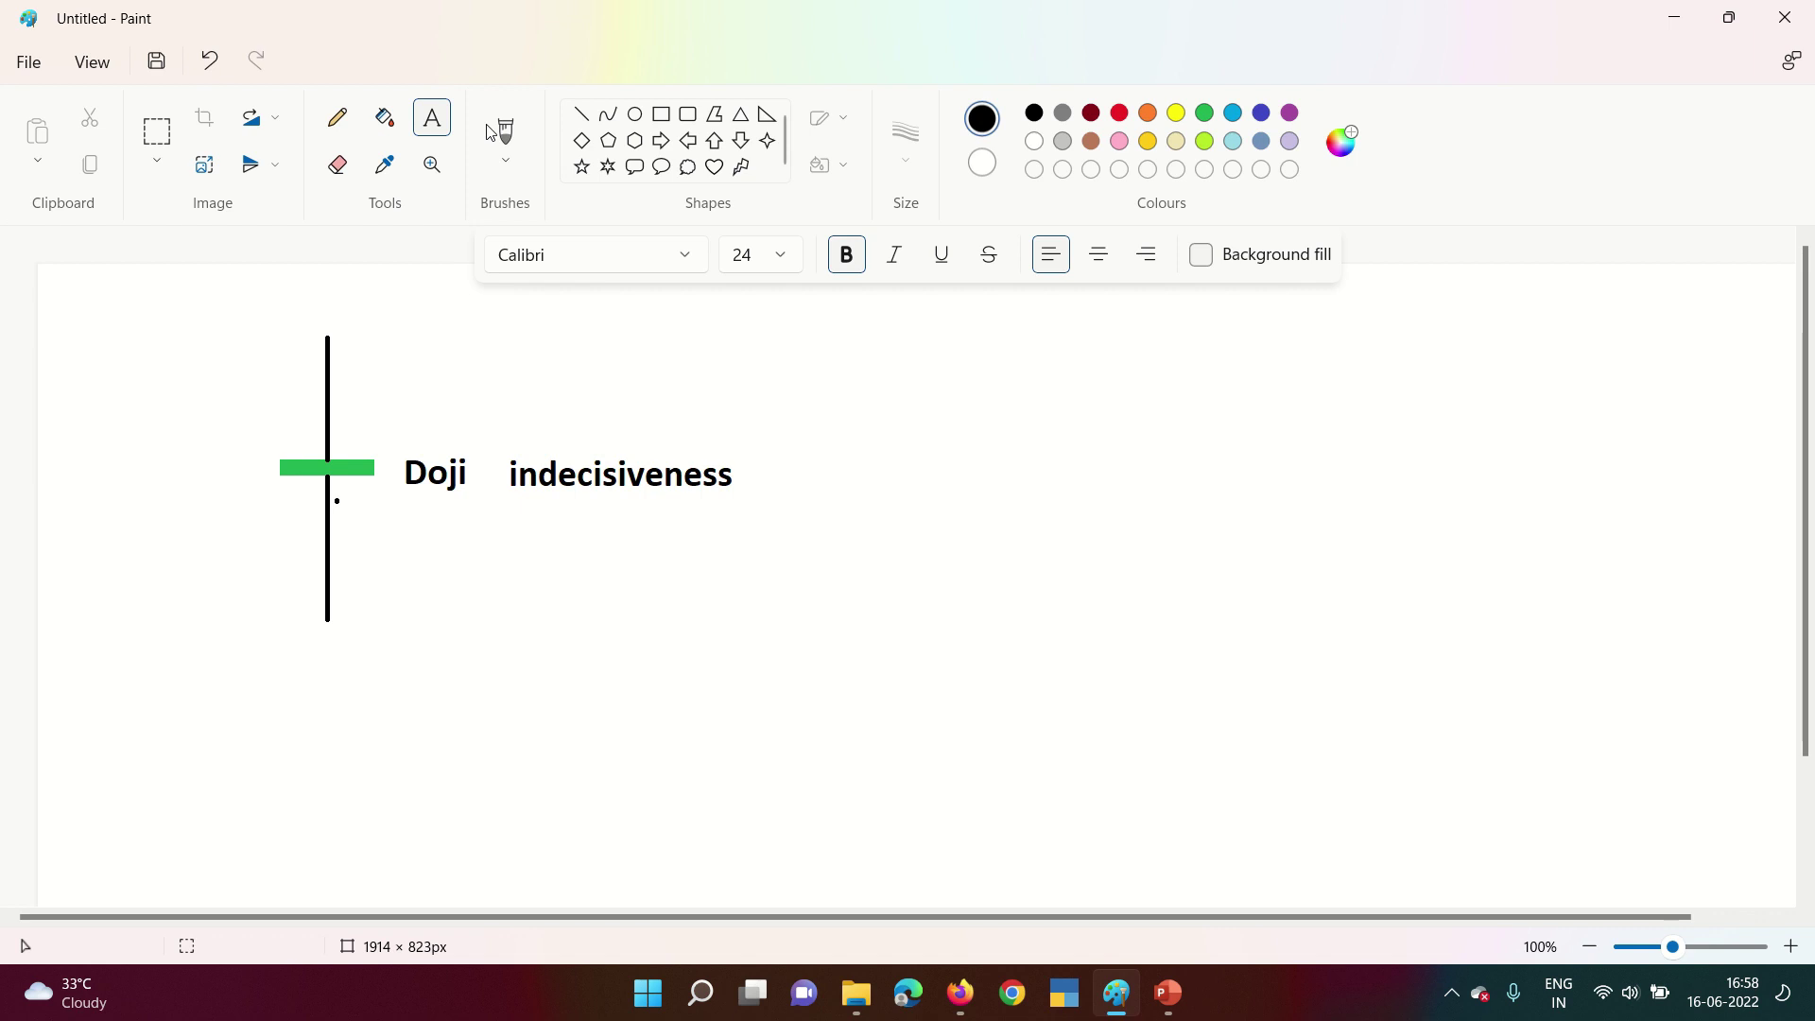
# Sketch freehand rising, falling and sideways trend lines beside the doji, and undo all of them.
pyautogui.click(337, 117)
pyautogui.moveTo(747, 621)
pyautogui.mouseDown()
pyautogui.moveTo(967, 422)
pyautogui.moveTo(1076, 439)
pyautogui.moveTo(1309, 603)
pyautogui.mouseUp()
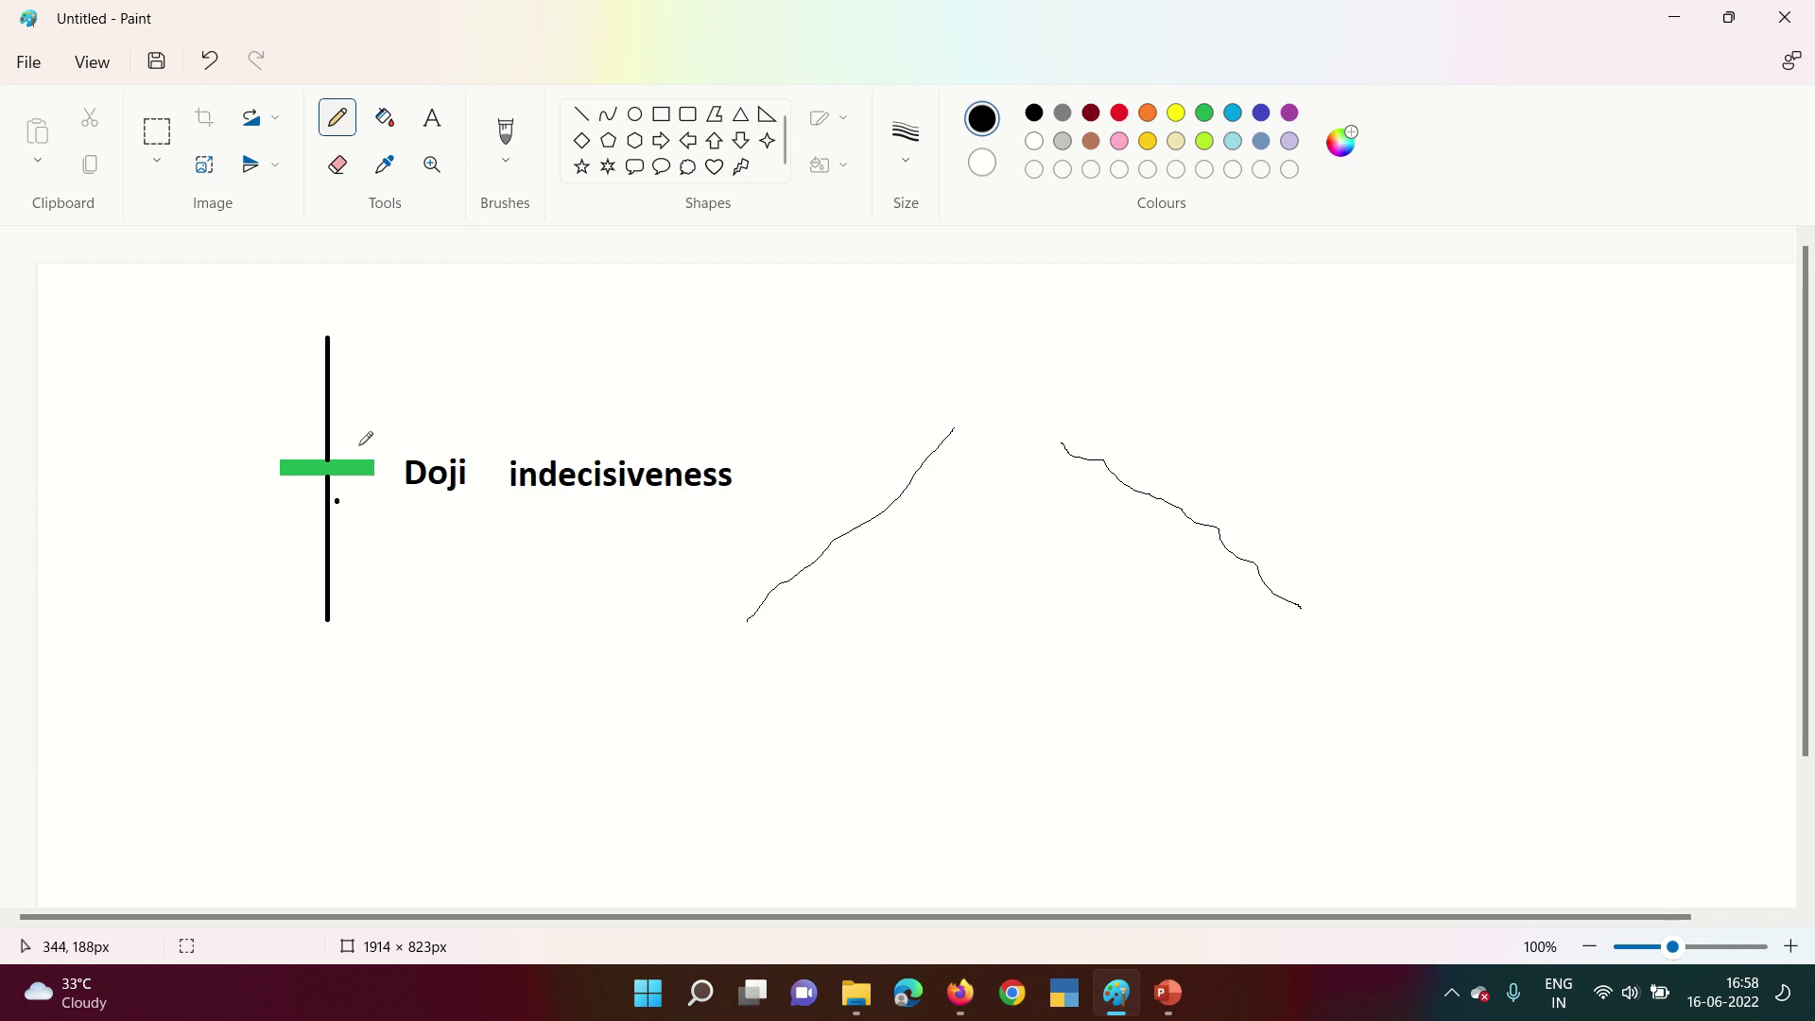
pyautogui.moveTo(790, 710); pyautogui.dragTo(1153, 691)
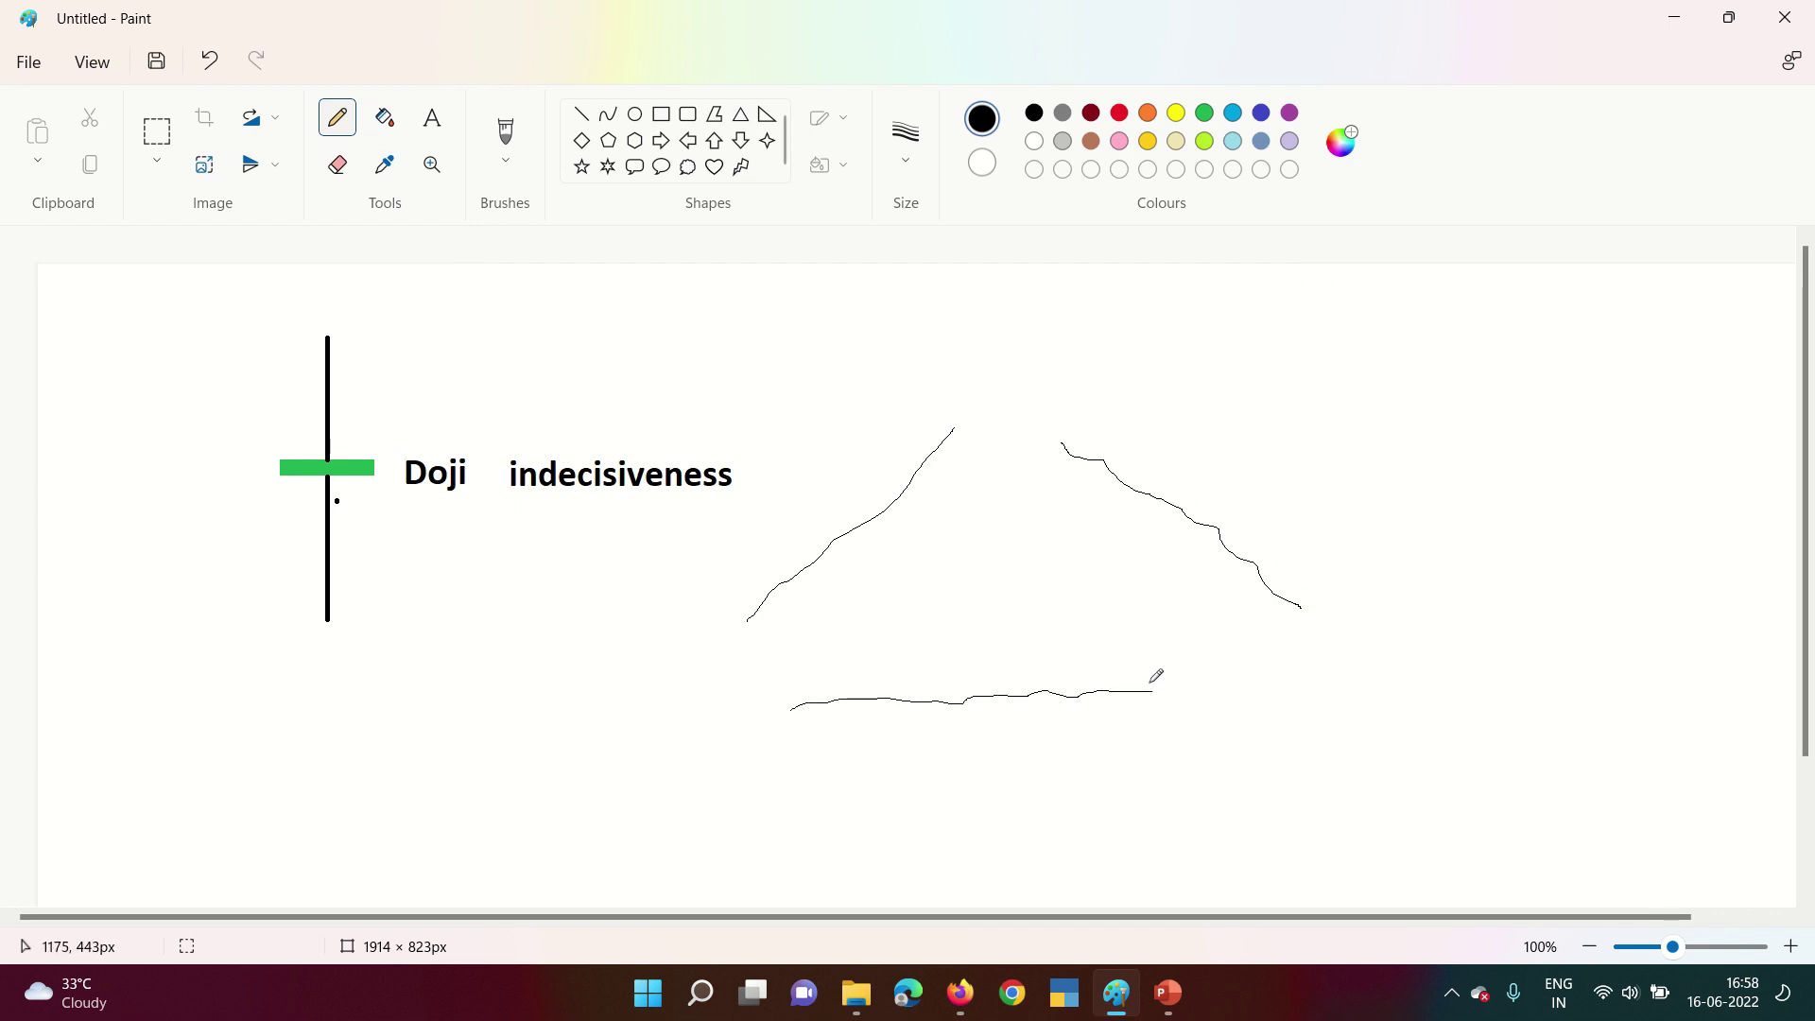
pyautogui.click(212, 63)
pyautogui.click(212, 64)
pyautogui.click(212, 64)
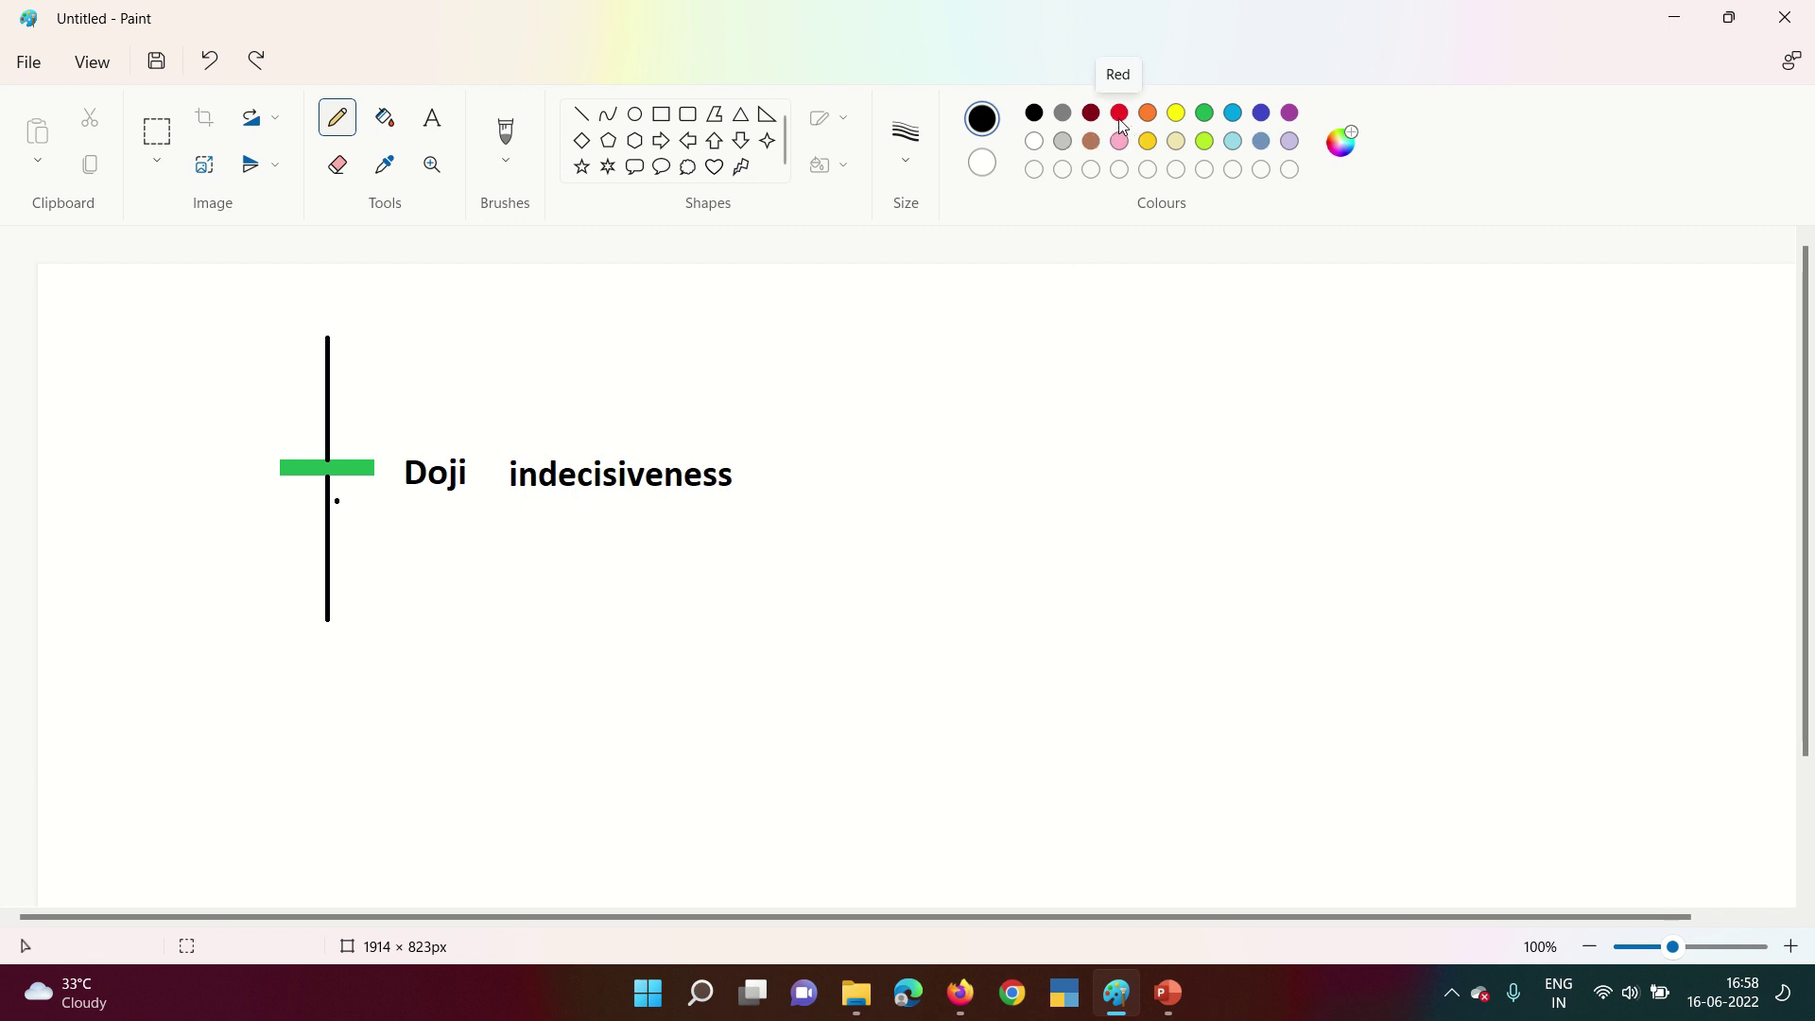
# Draw a tall, narrow red candle body to the right of the "indecisiveness" text.
pyautogui.click(660, 113)
pyautogui.click(1119, 113)
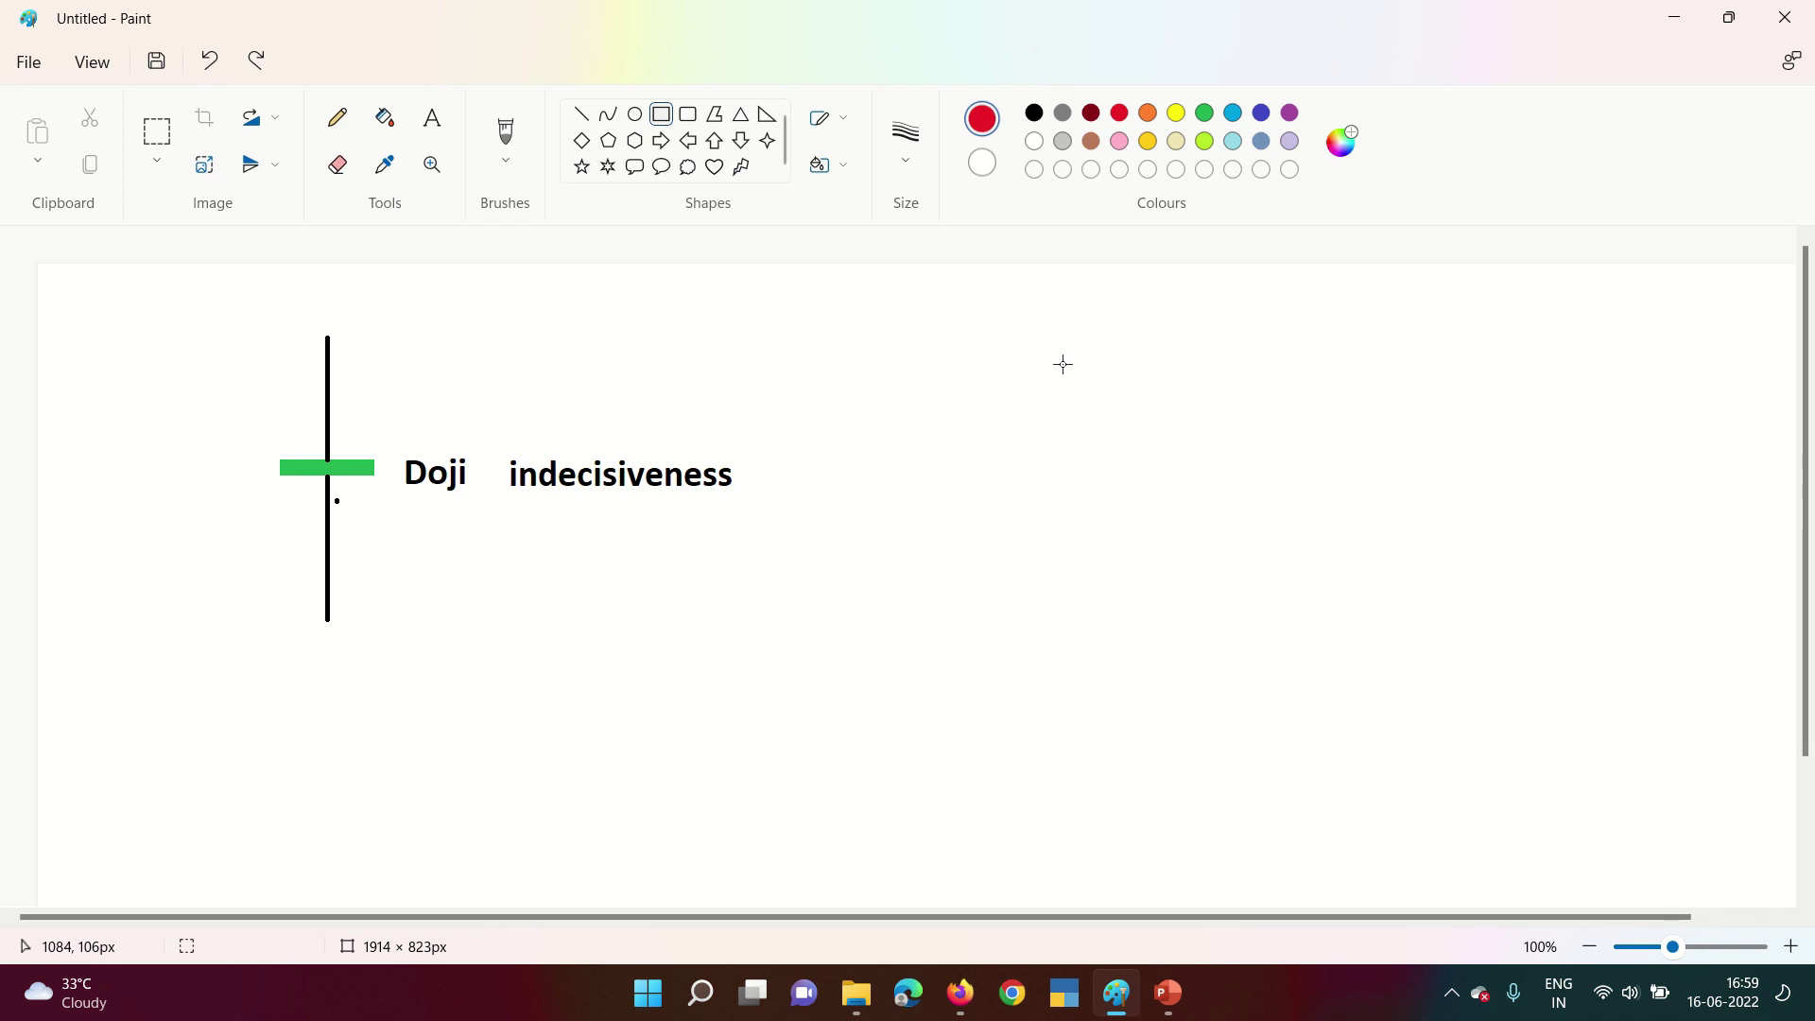
pyautogui.moveTo(885, 324); pyautogui.dragTo(927, 514)
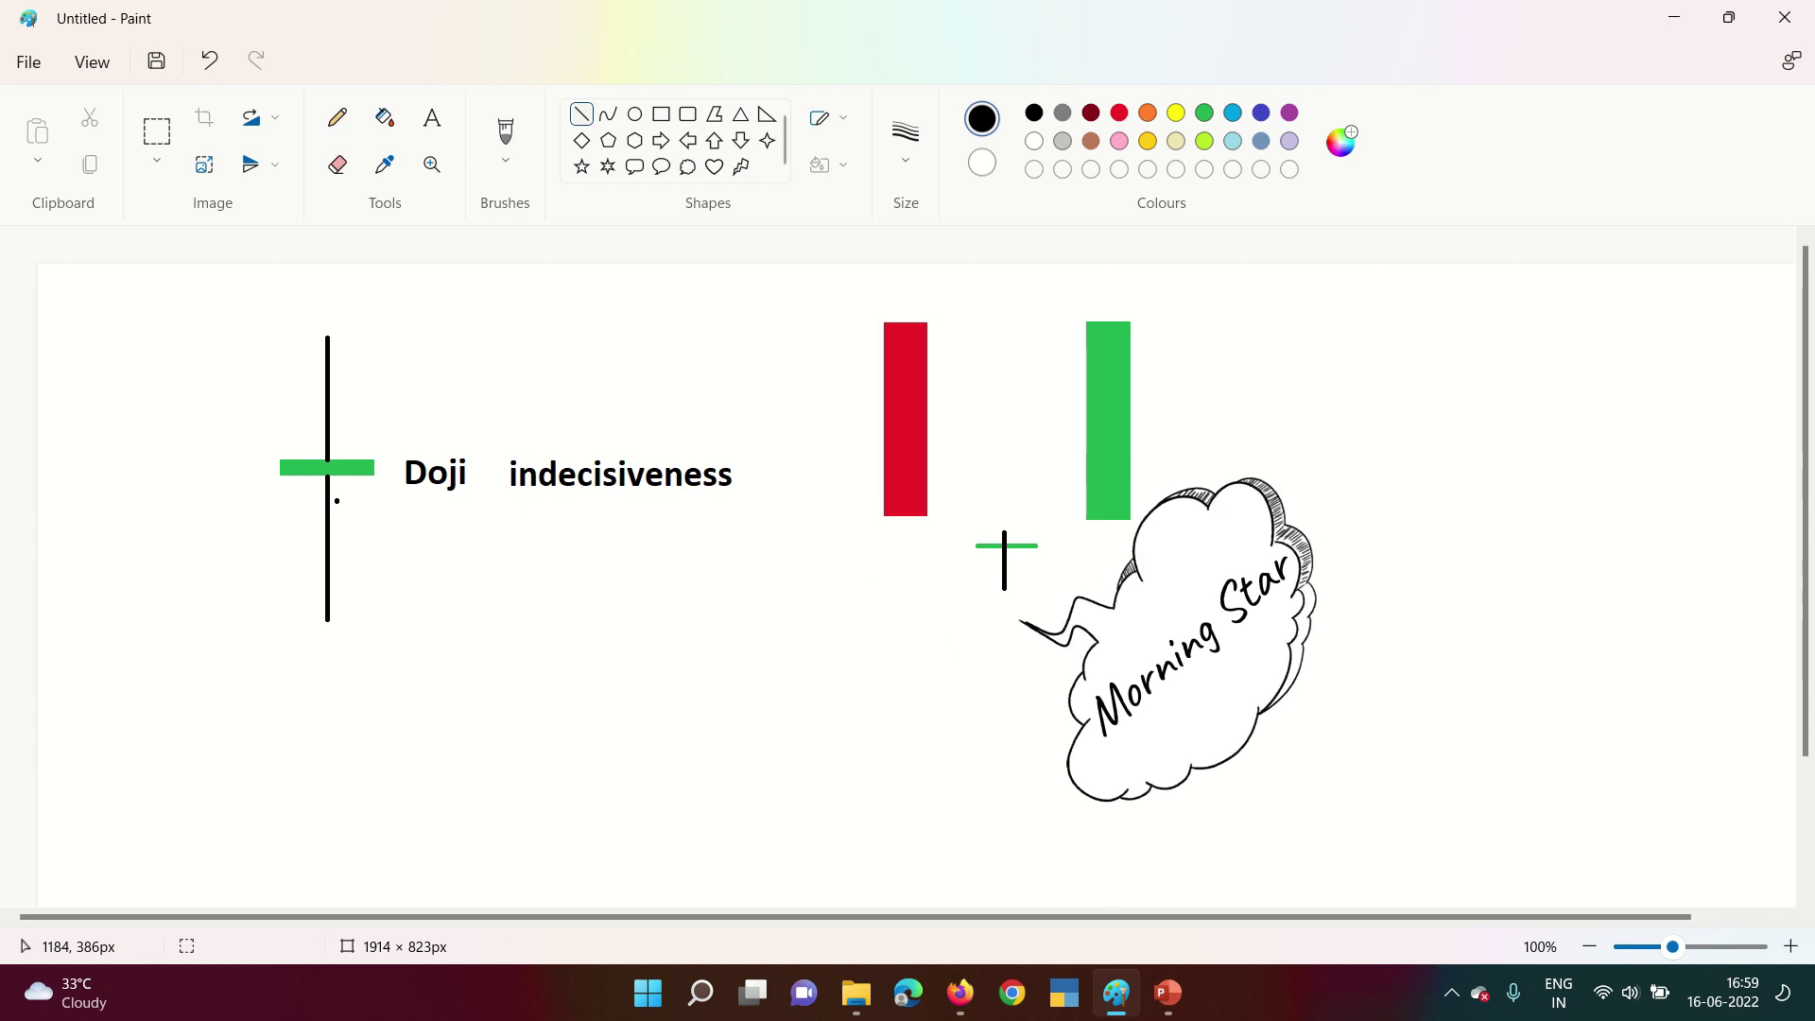
# Sketch with the pencil a falling trend, a small doji cross at its low and a rising trend below the candles.
pyautogui.hotkey('alt', 'h')
pyautogui.press('p')
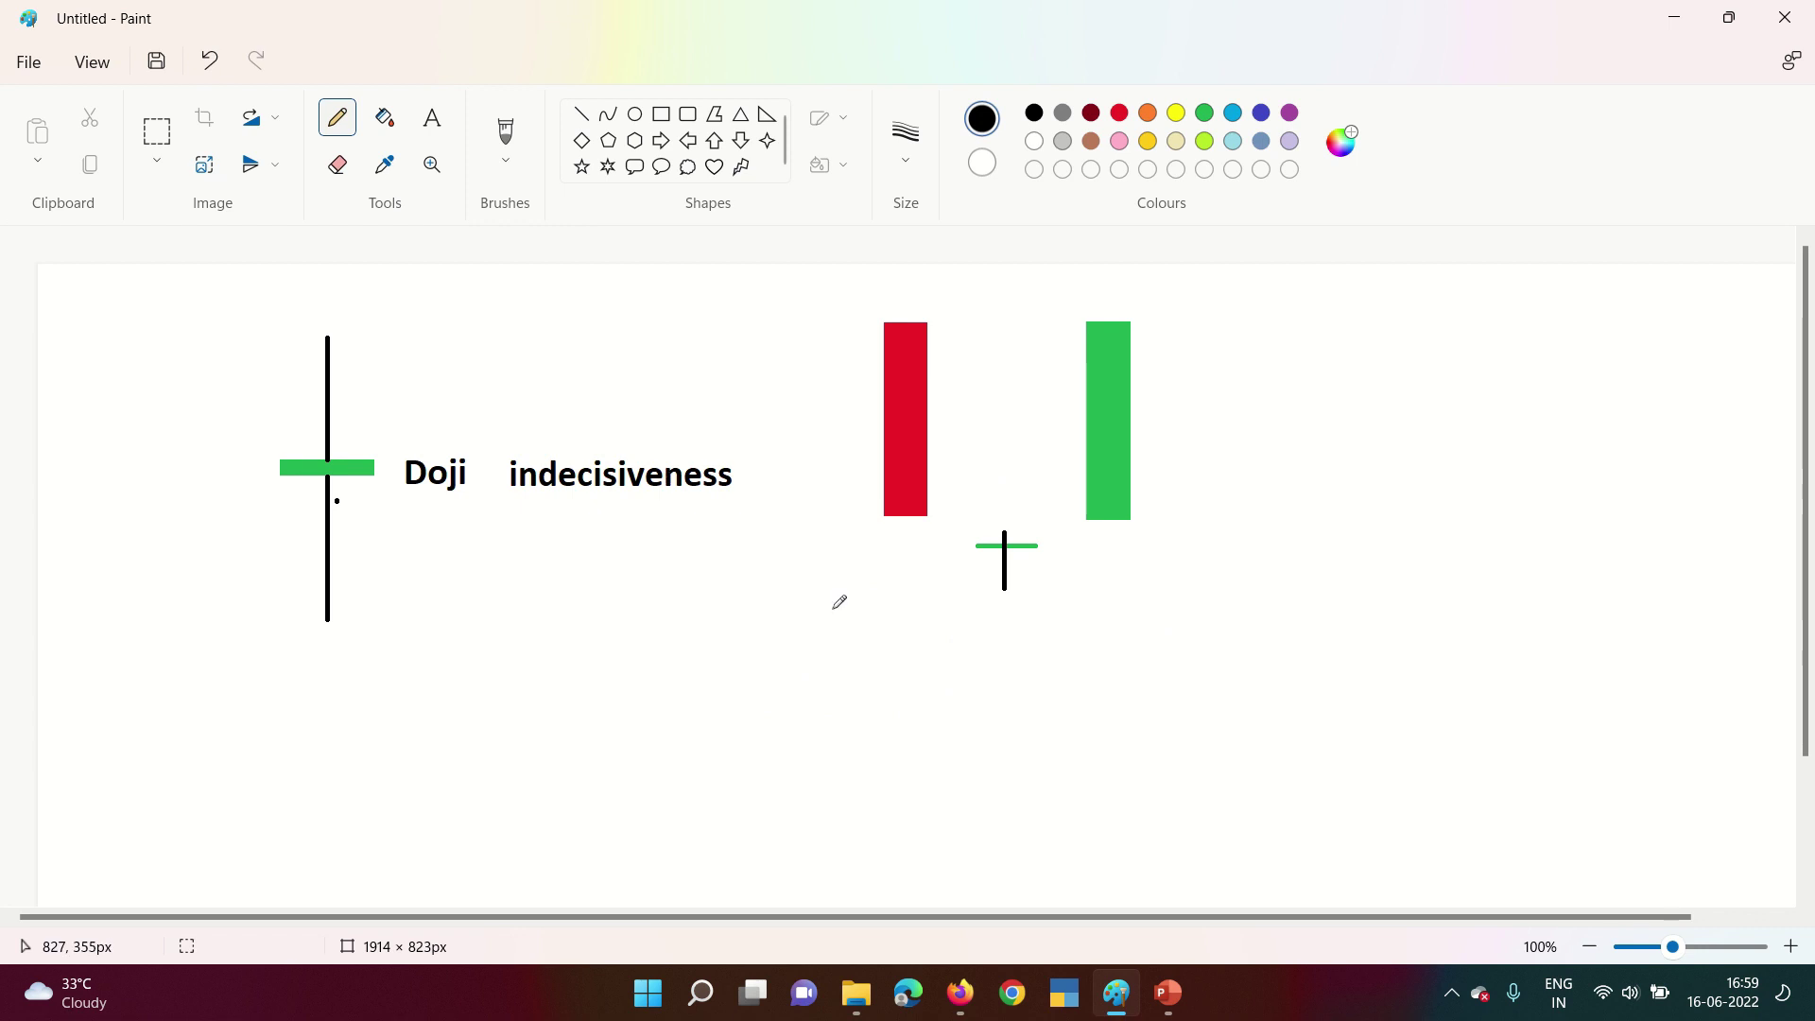
pyautogui.moveTo(822, 630)
pyautogui.mouseDown()
pyautogui.moveTo(926, 703)
pyautogui.moveTo(983, 779)
pyautogui.moveTo(1014, 776)
pyautogui.moveTo(1002, 811)
pyautogui.moveTo(1057, 721)
pyautogui.moveTo(1234, 610)
pyautogui.mouseUp()
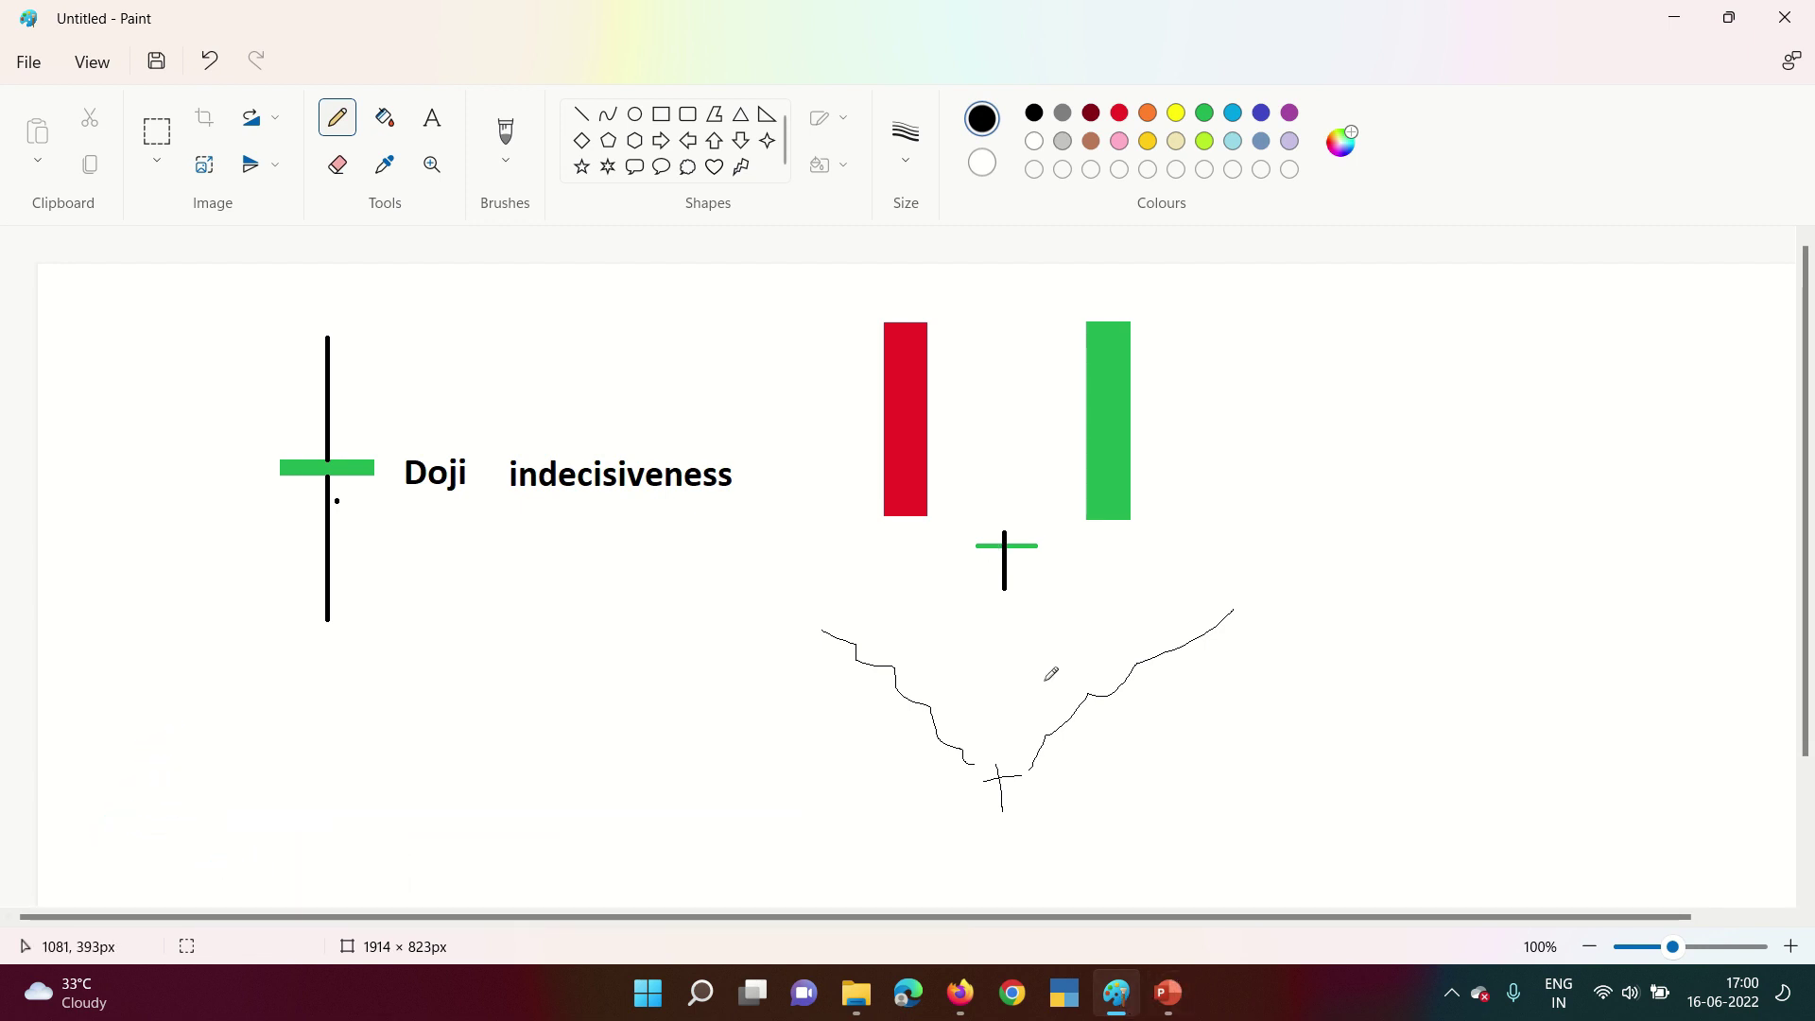
# Switch to the MARUTI daily chart in the browser and examine its candles back to February for doji reversal patterns.
pyautogui.hotkey('alt', 'Tab')
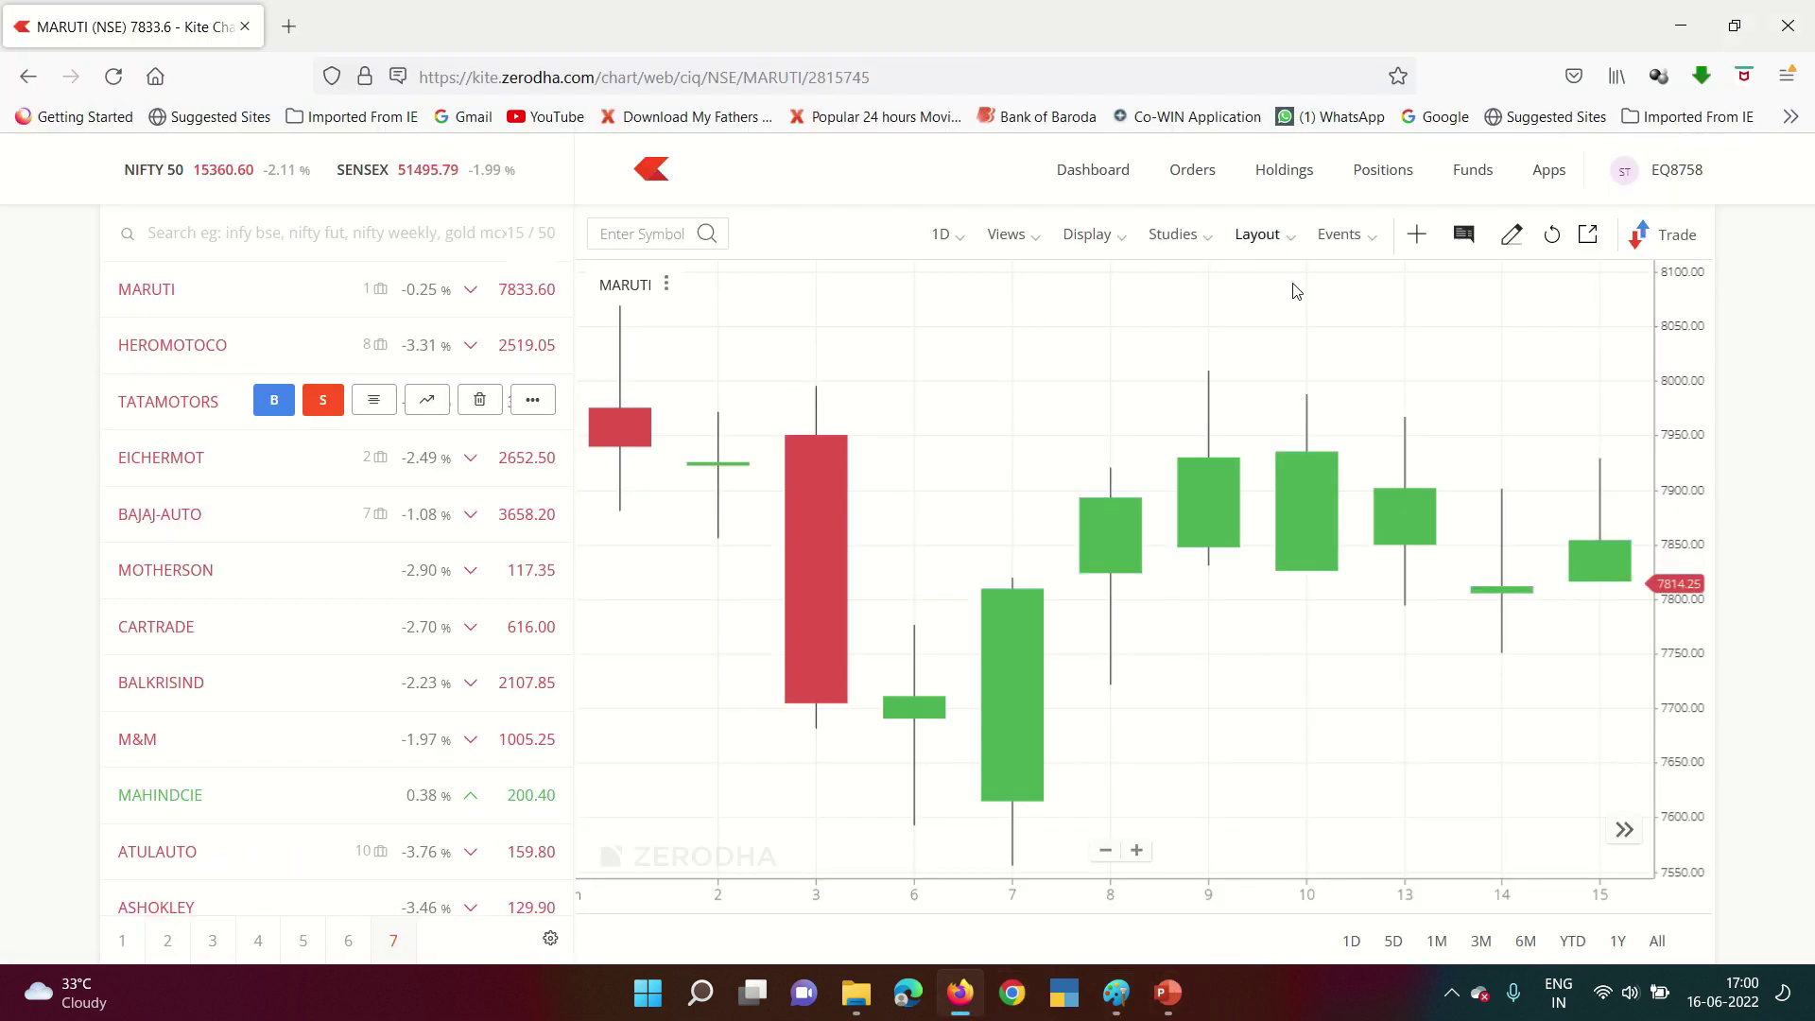
pyautogui.scroll(-3, 1128, 856)
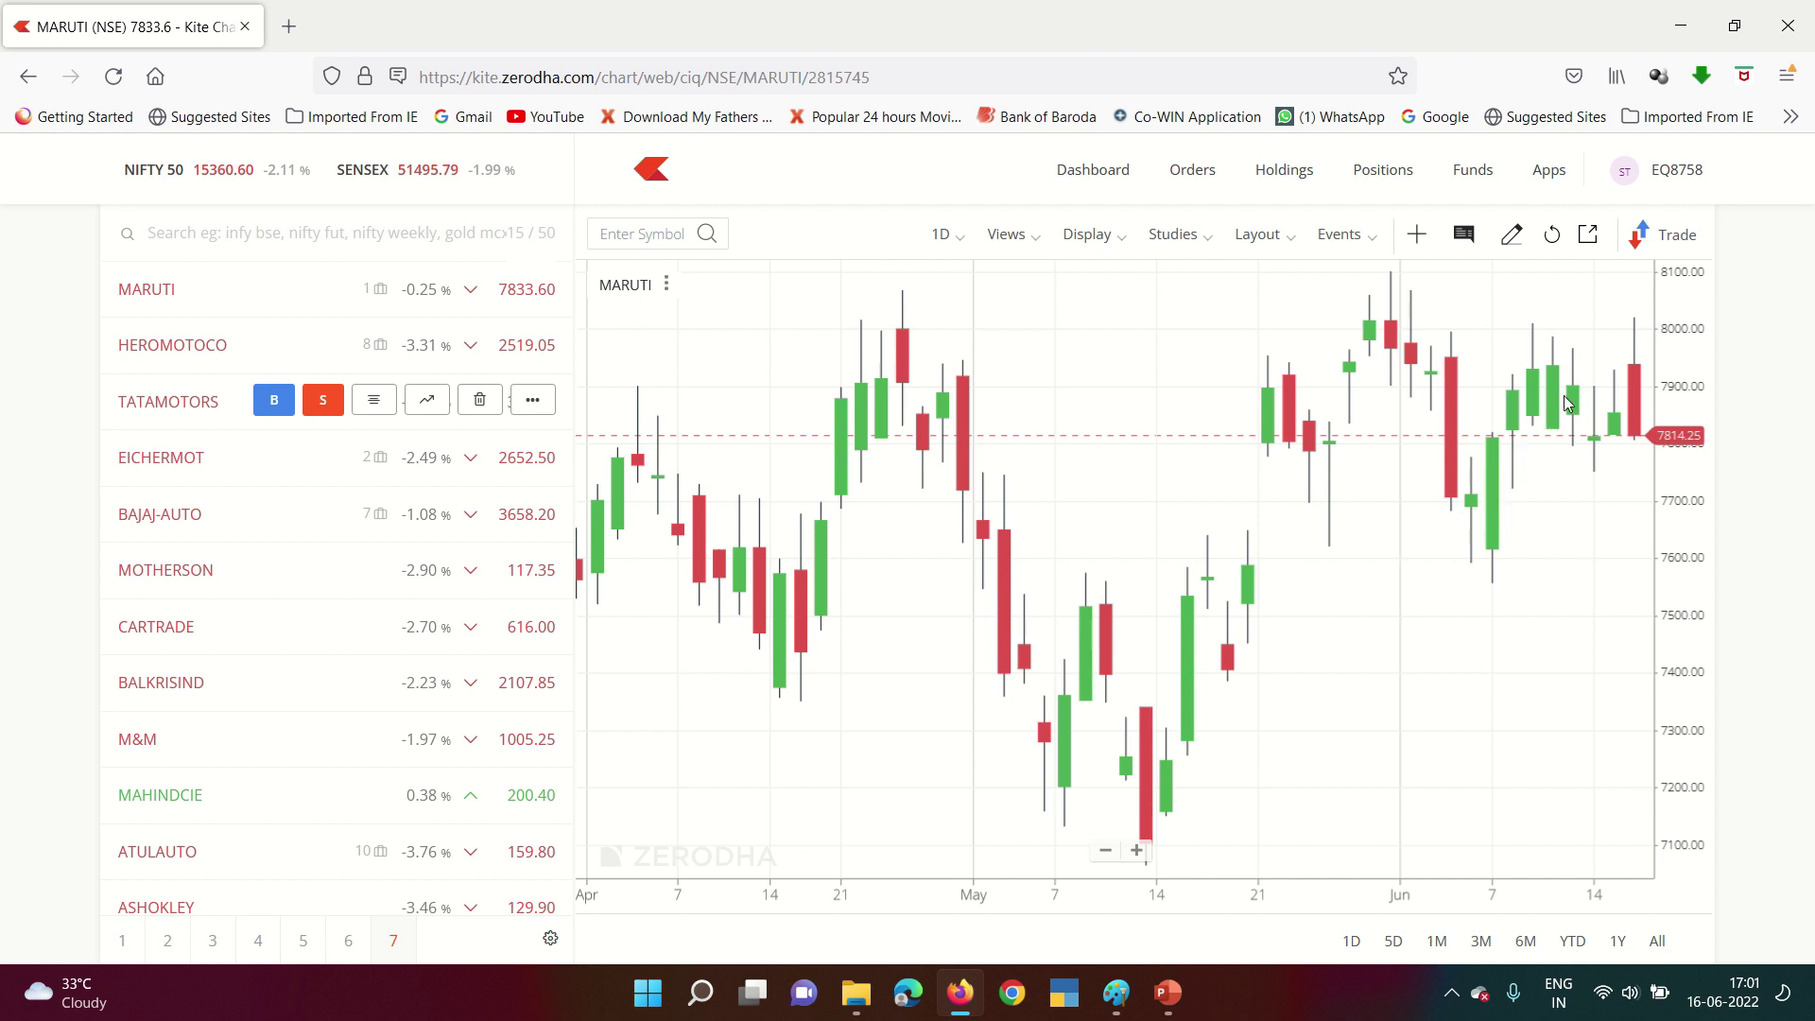
pyautogui.scroll(-5, 1486, 565)
pyautogui.scroll(-3, 1491, 568)
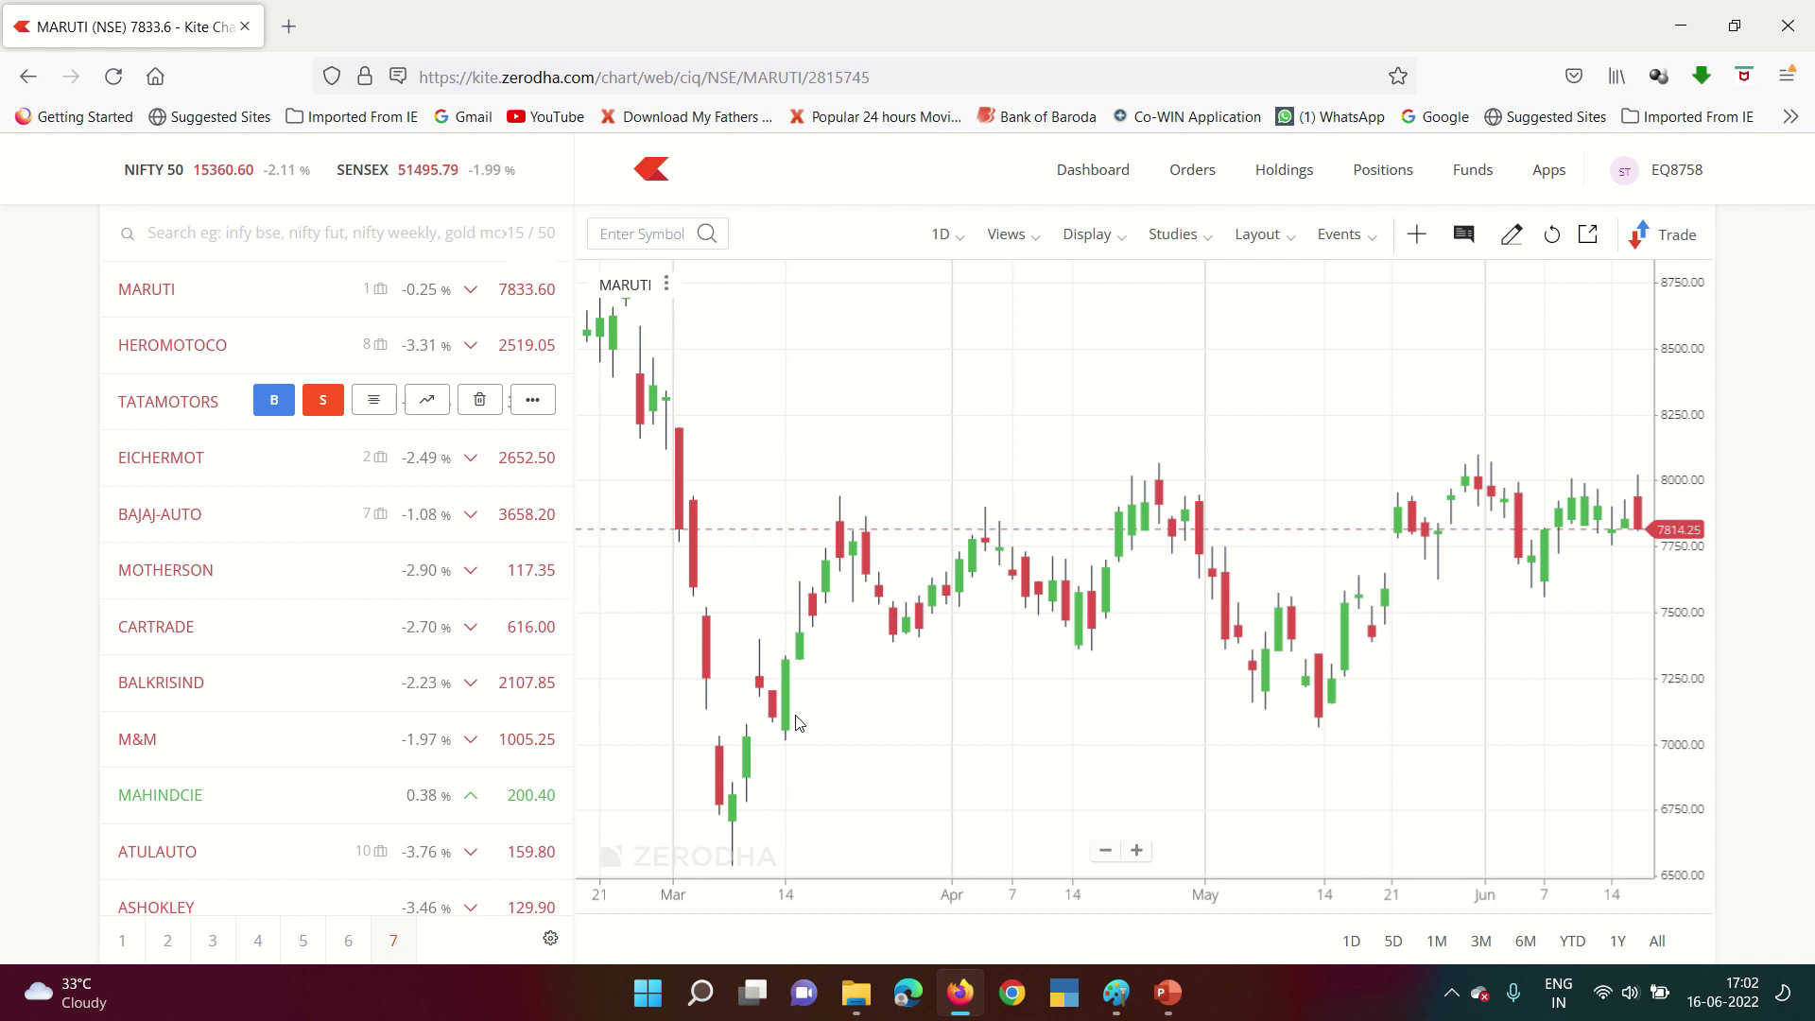
# Return to Paint and undo the Morning Star label, the V-shaped trend sketch and the small doji between the candles.
pyautogui.hotkey('alt', 'Tab')
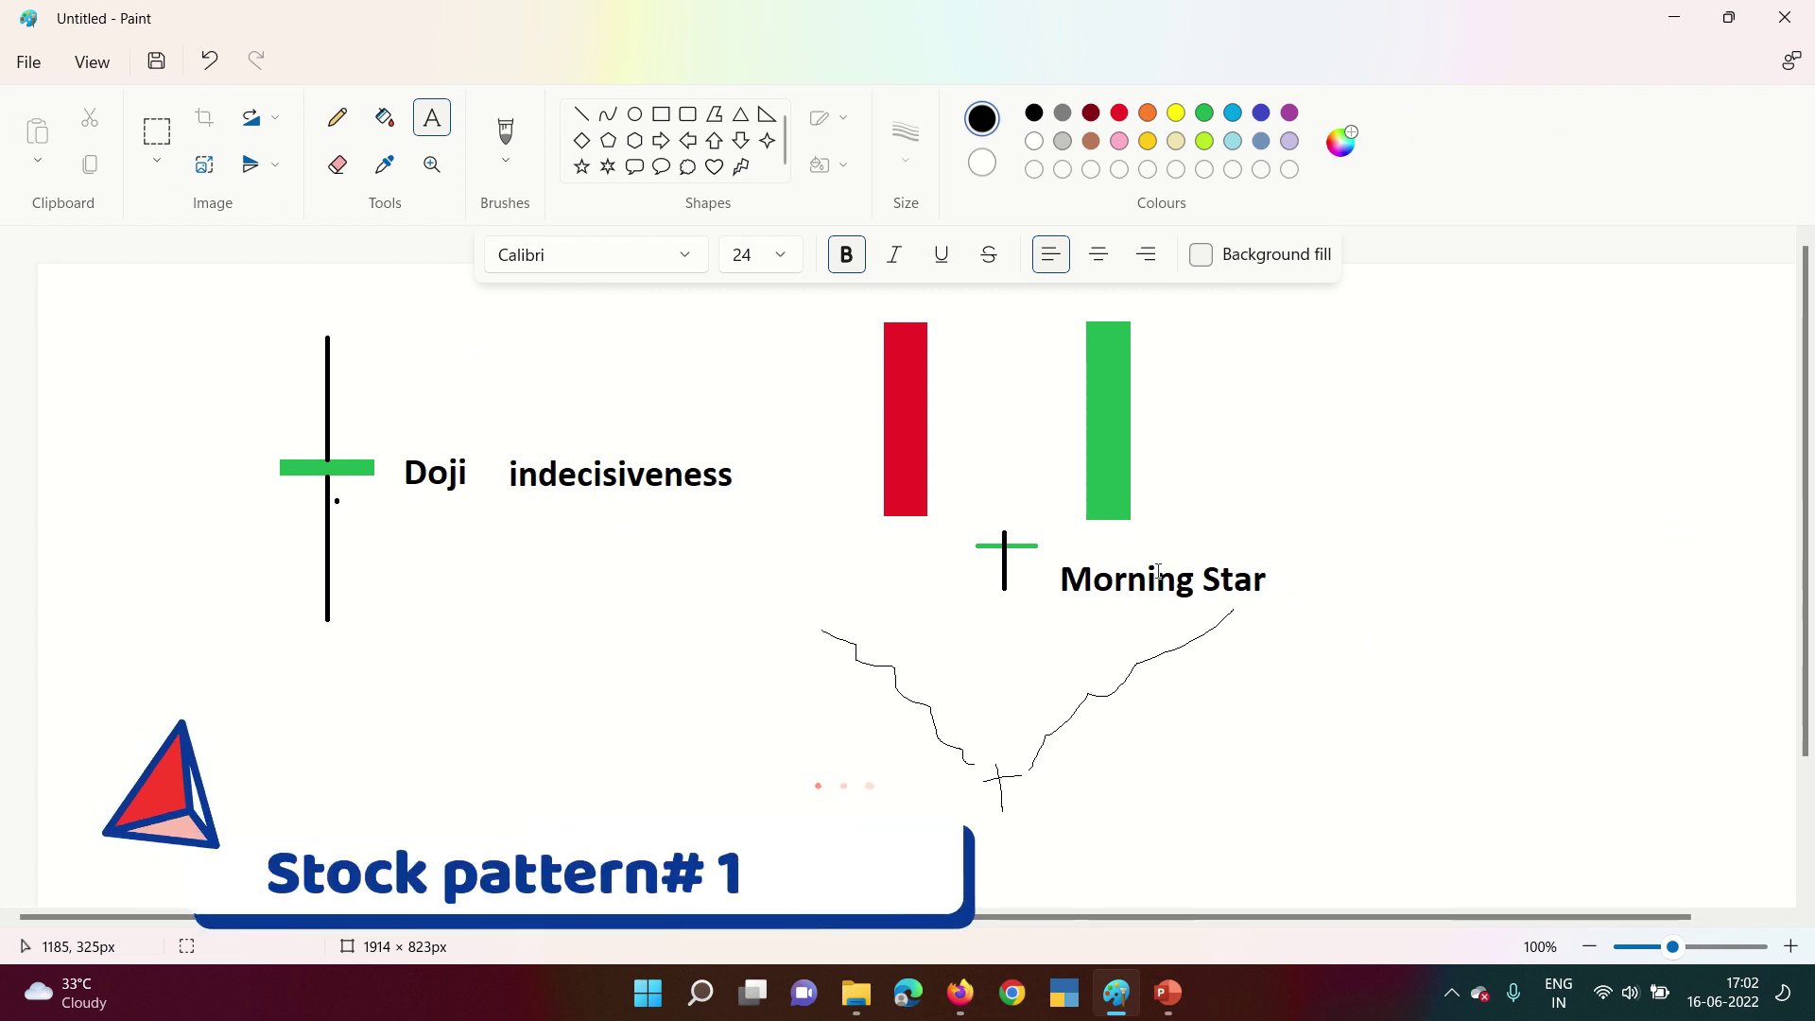
pyautogui.click(208, 60)
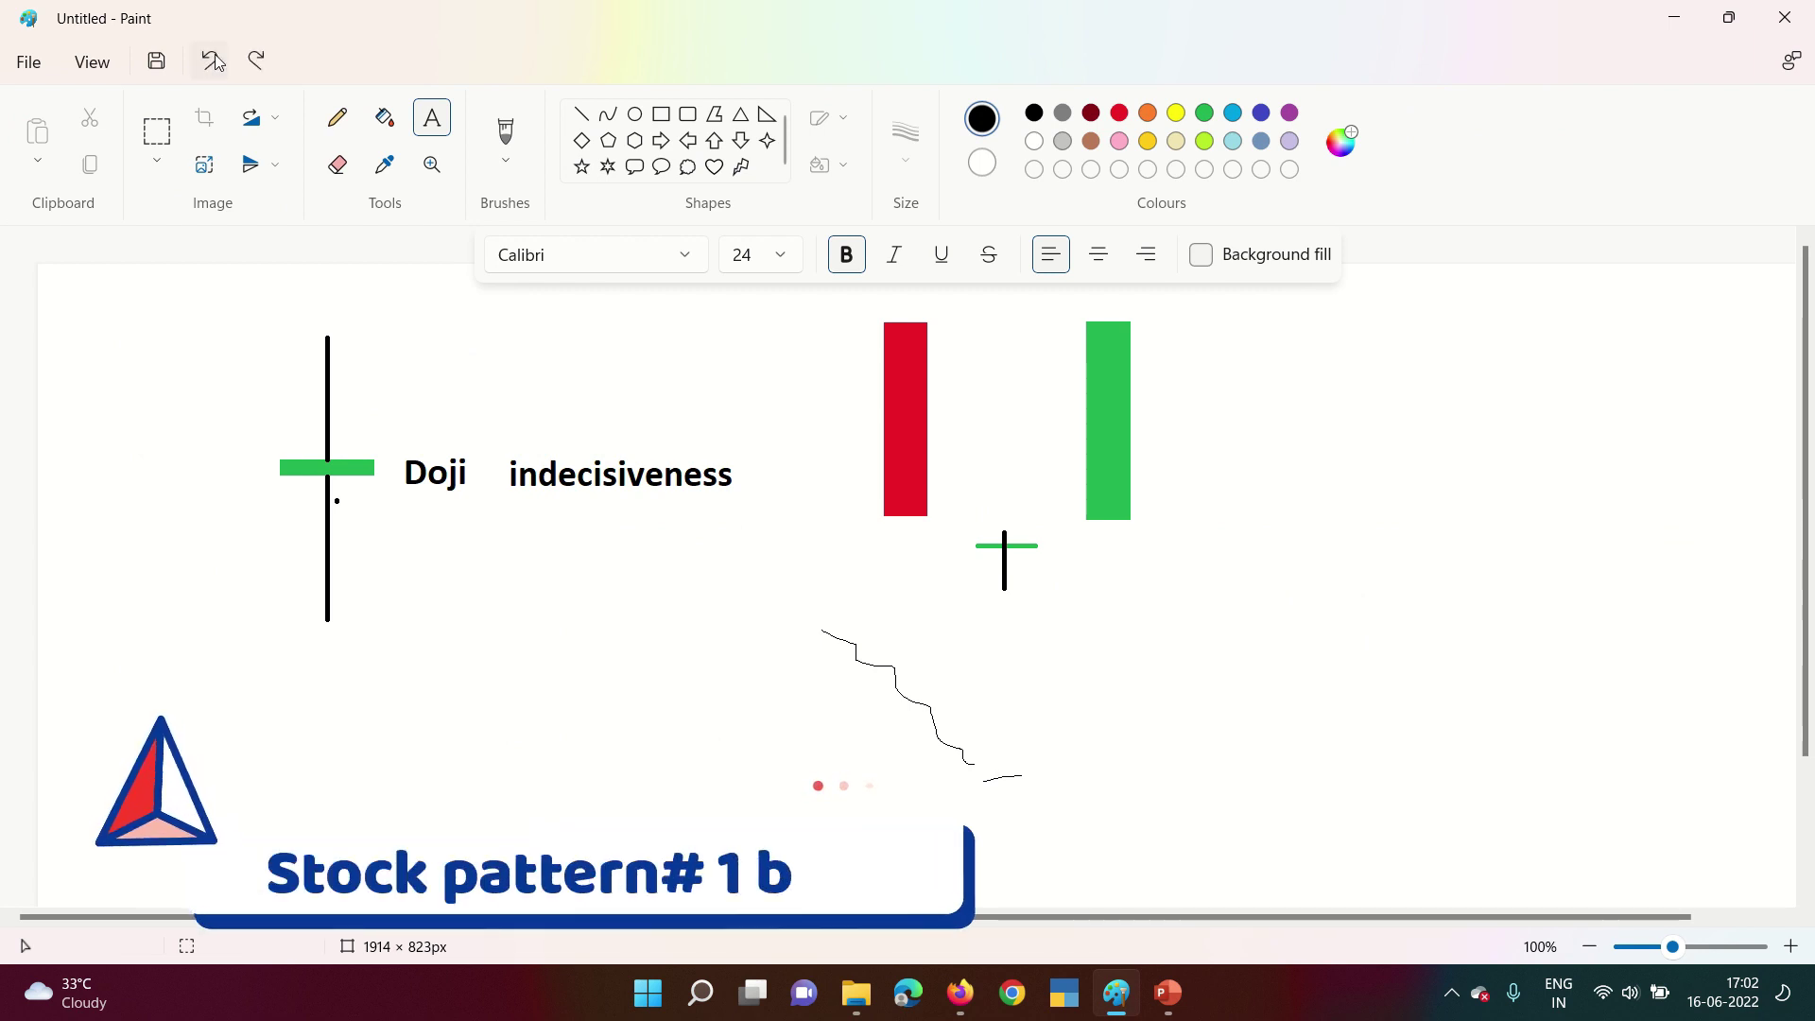
pyautogui.click(213, 61)
pyautogui.click(213, 61)
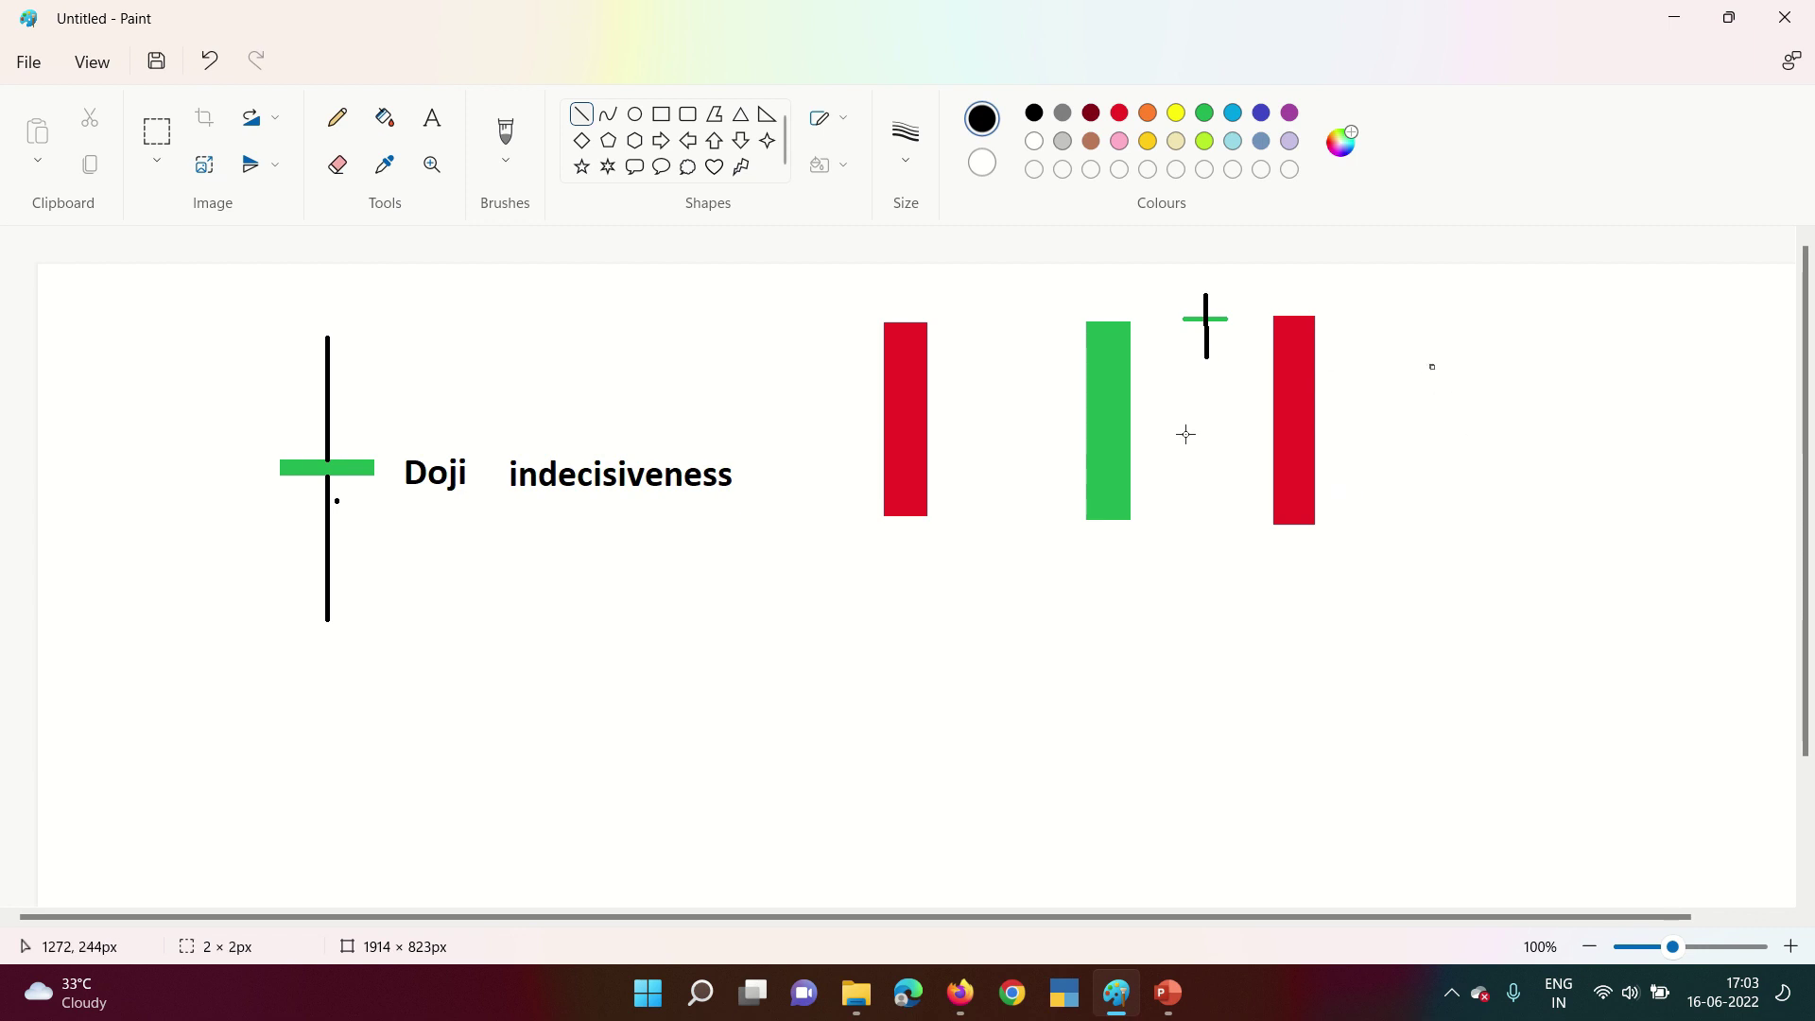
# Sketch a rising trend, a small doji cross at its peak and a falling trend below the candles, and compare with the MARUTI chart.
pyautogui.click(338, 117)
pyautogui.moveTo(836, 790)
pyautogui.mouseDown()
pyautogui.moveTo(1039, 629)
pyautogui.moveTo(1030, 652)
pyautogui.moveTo(1291, 783)
pyautogui.mouseUp()
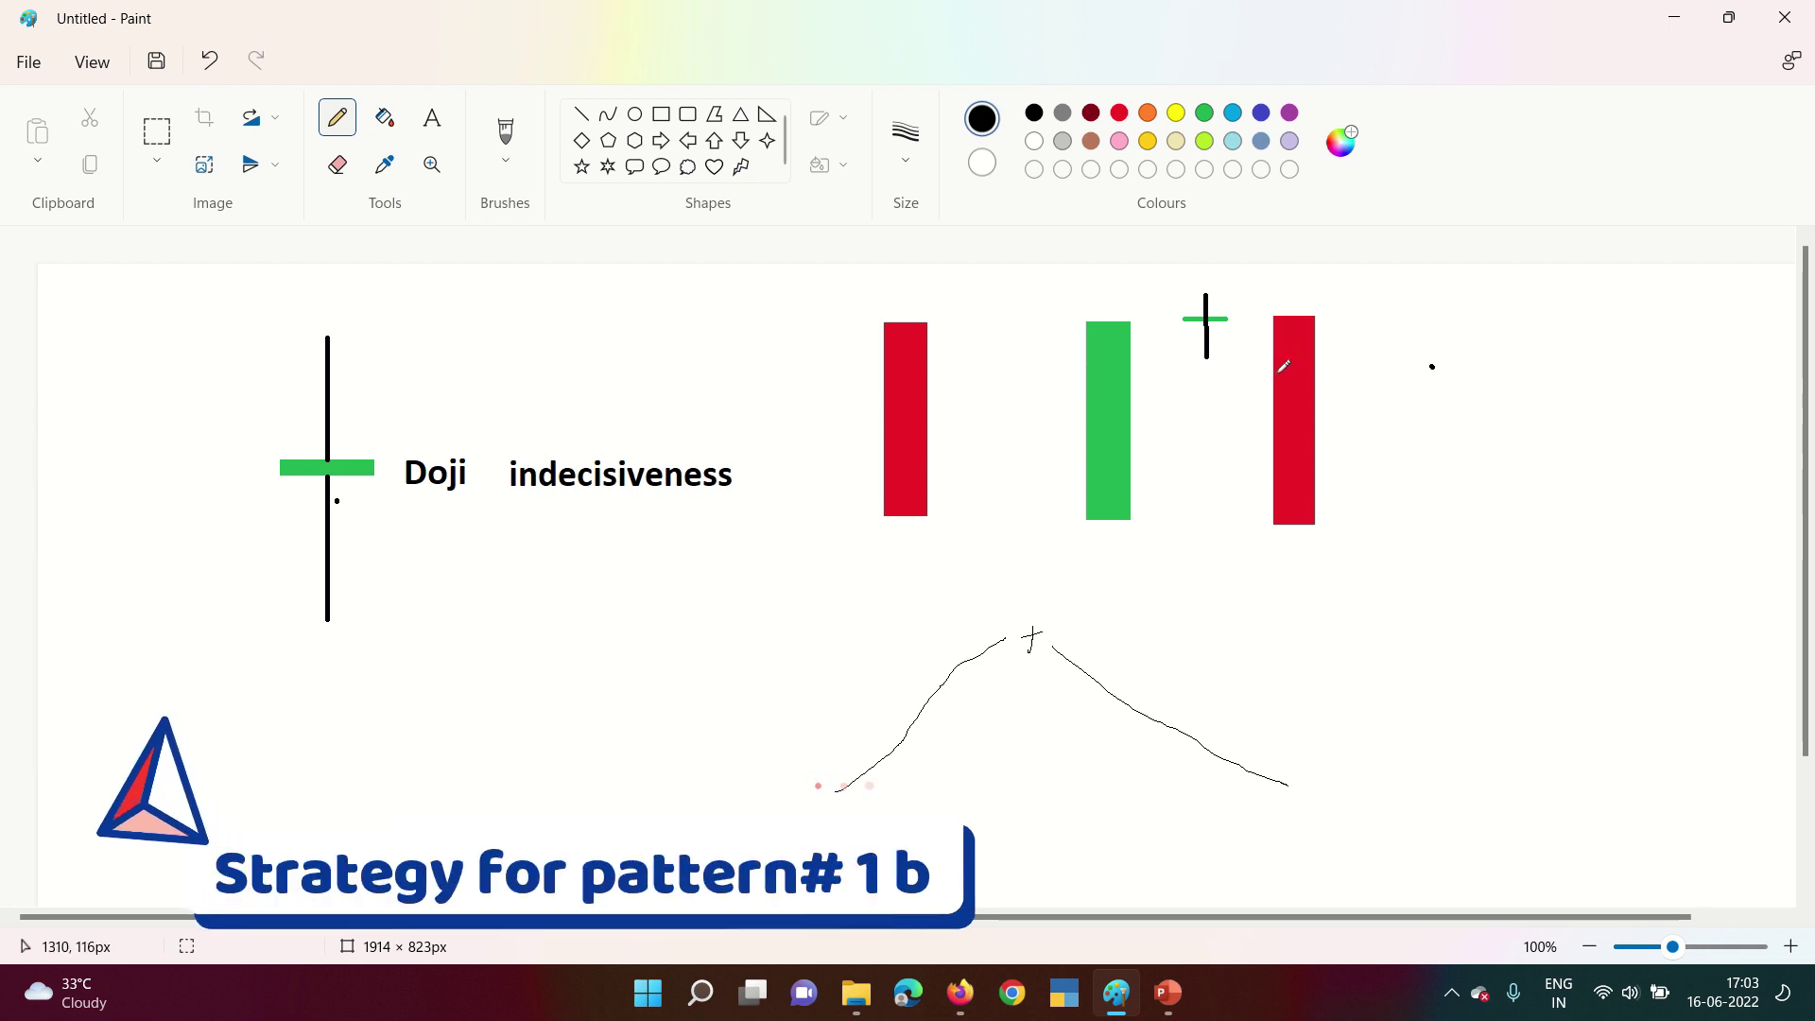
pyautogui.hotkey('alt', 'Tab')
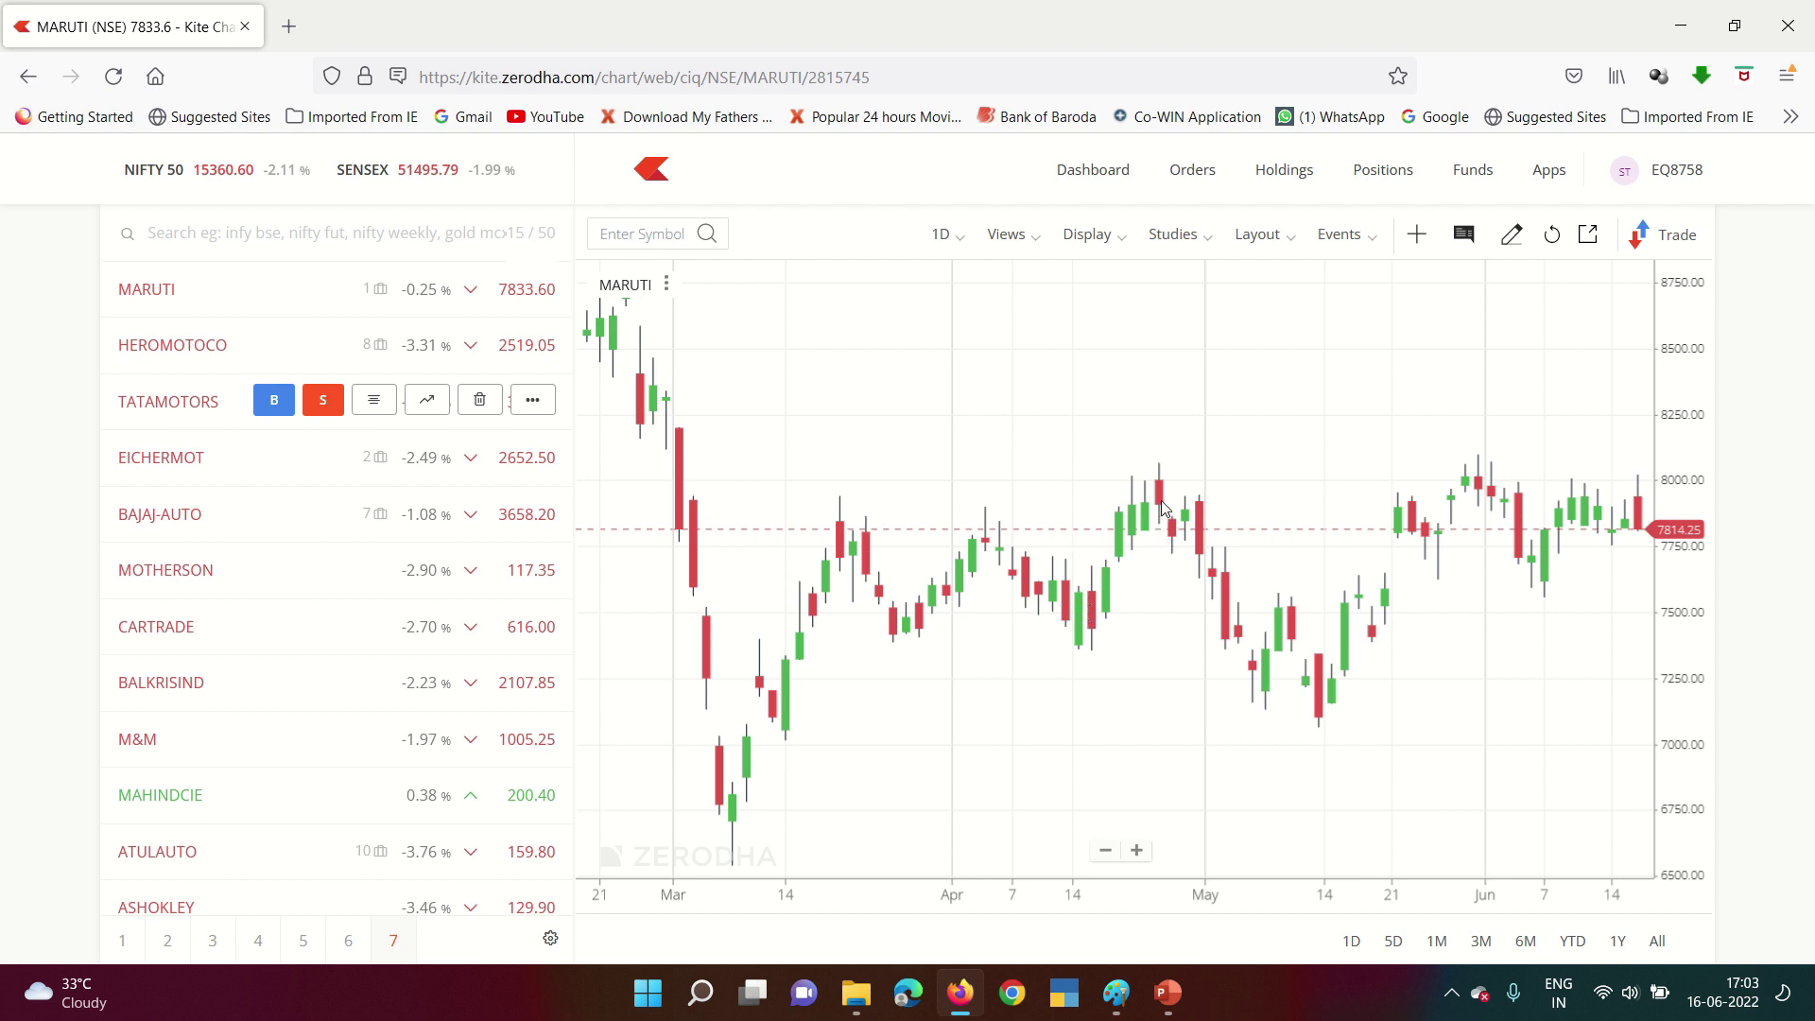
pyautogui.hotkey('alt', 'Tab')
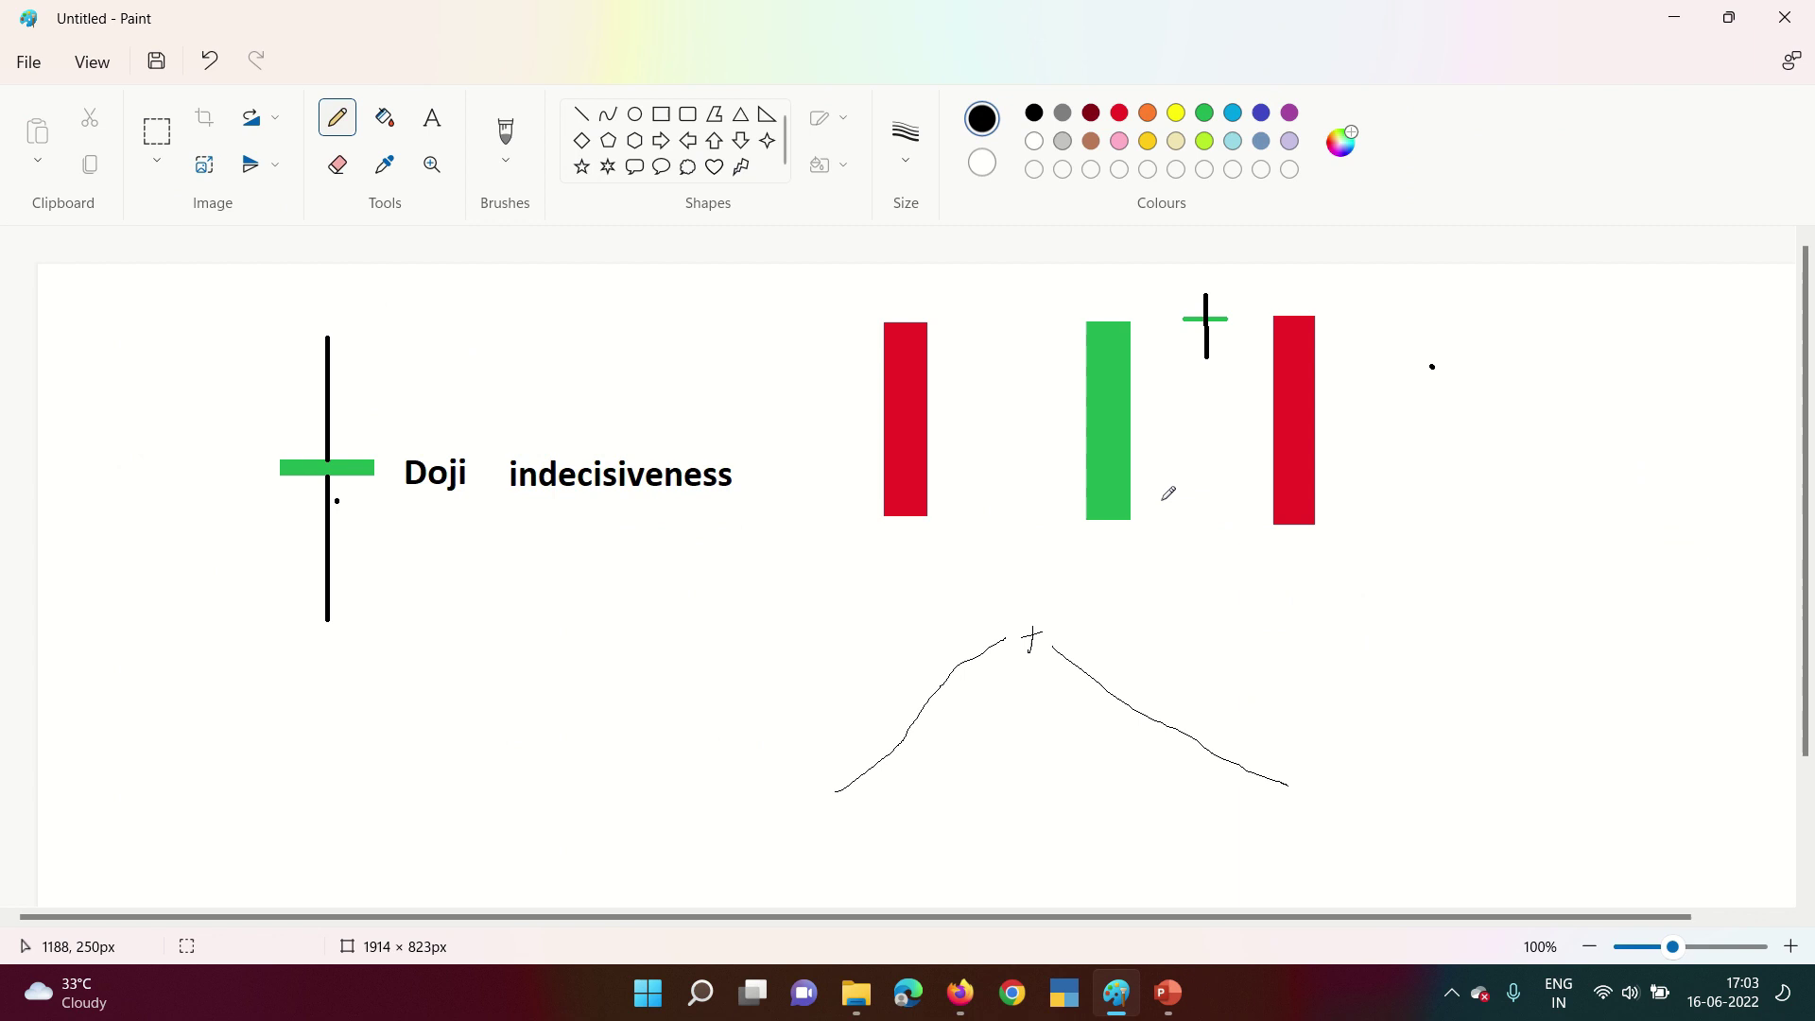